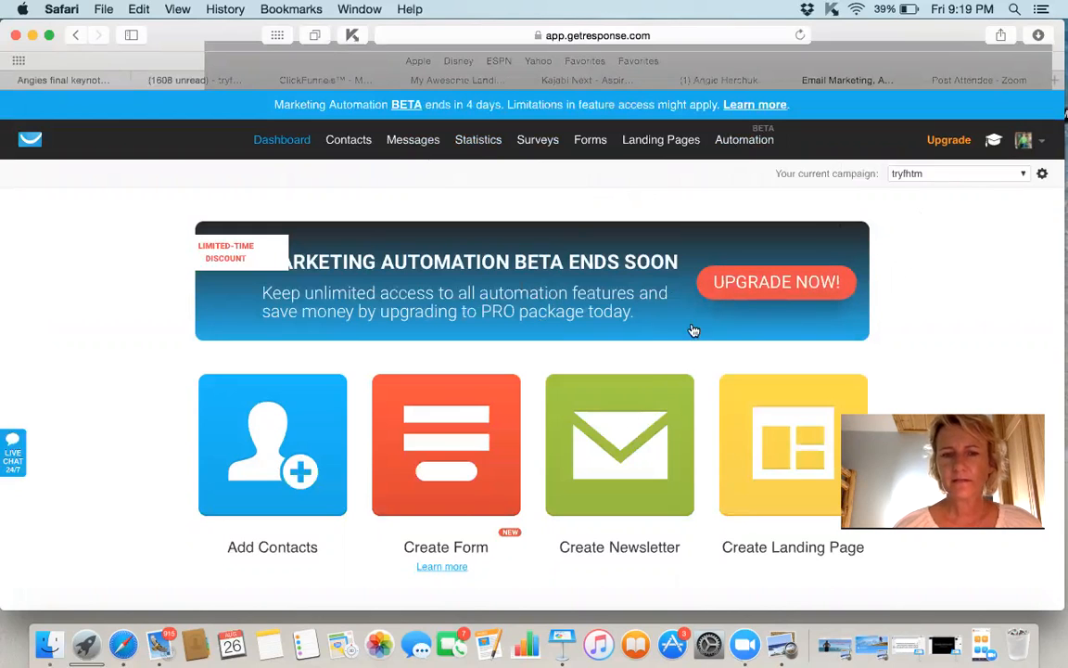
Create a new newsletter using the Drag-and-Drop Email Editor.
{"action": "mouse_move", "coordinate": [424, 145]}
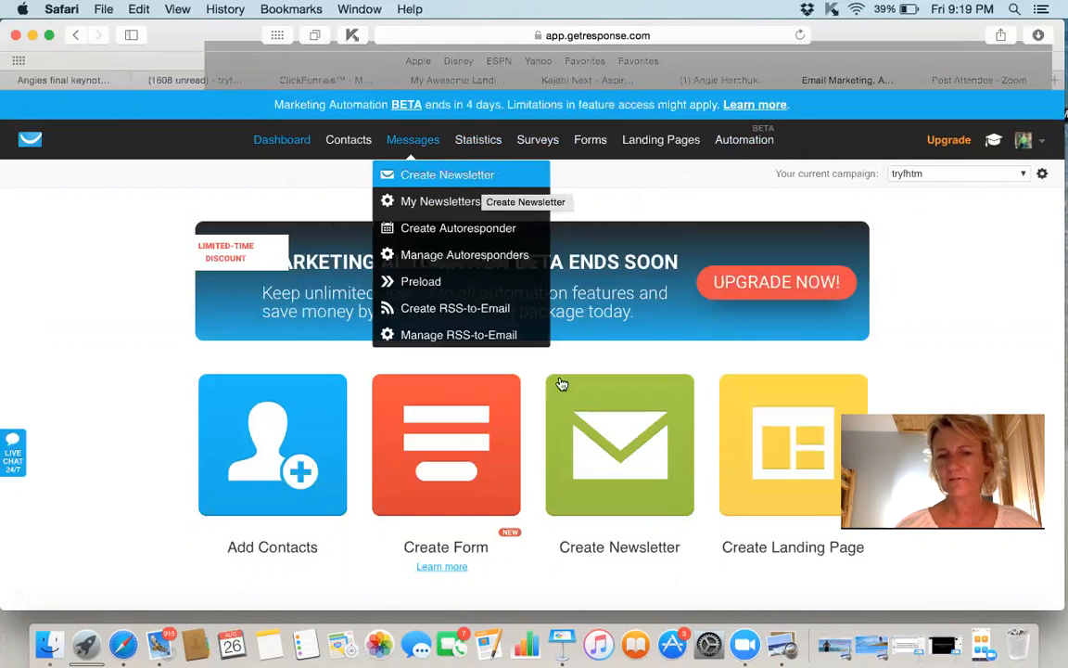
{"action": "left_click", "coordinate": [627, 449]}
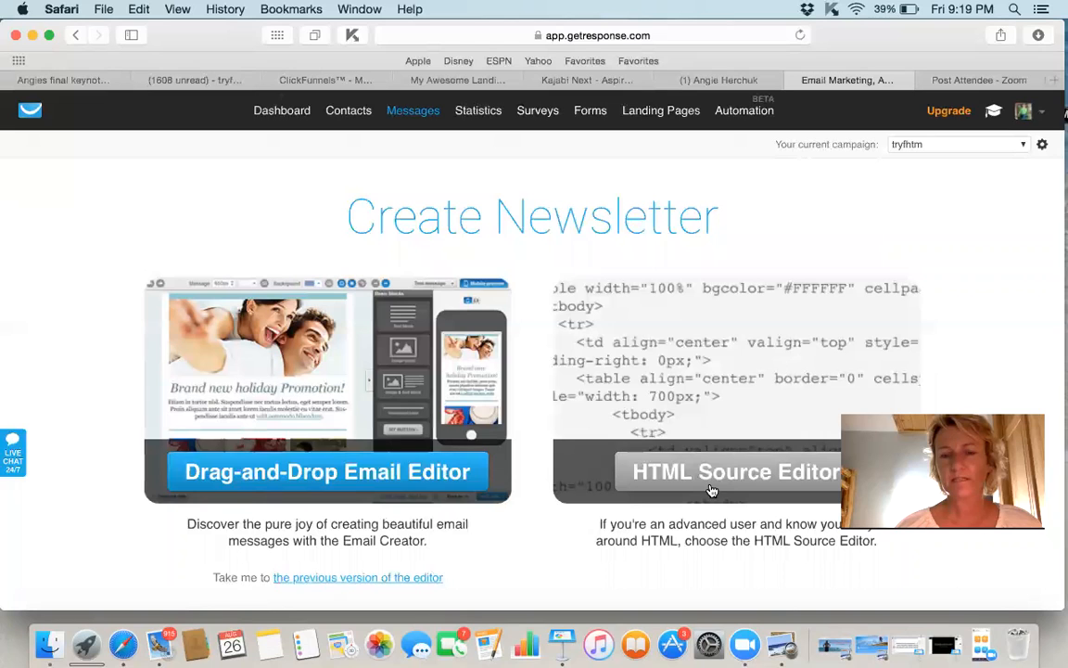
{"action": "left_click", "coordinate": [241, 469]}
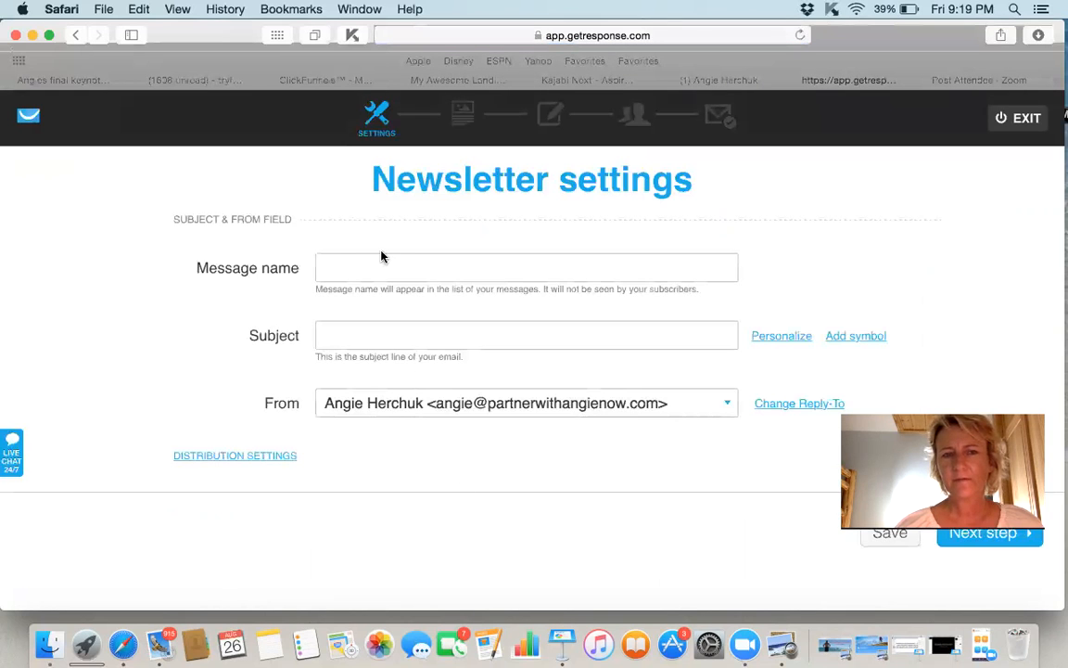
Set both the message name and the subject line to "hey, what's your passion?".
{"action": "left_click", "coordinate": [369, 265]}
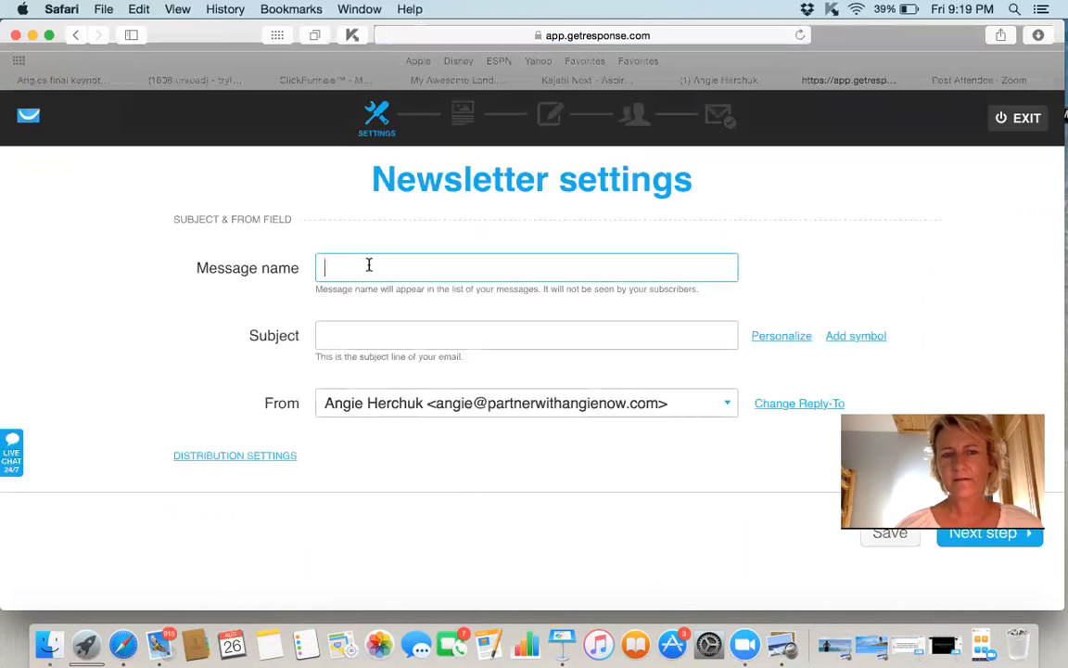
{"action": "type", "text": "hey"}
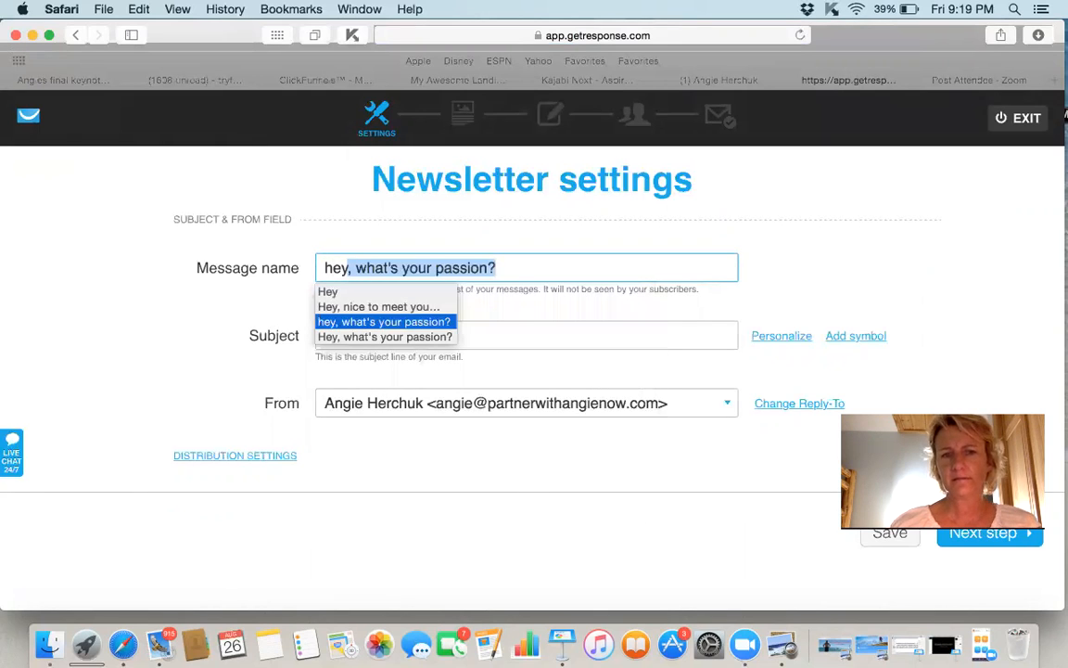
{"action": "left_click", "coordinate": [507, 267]}
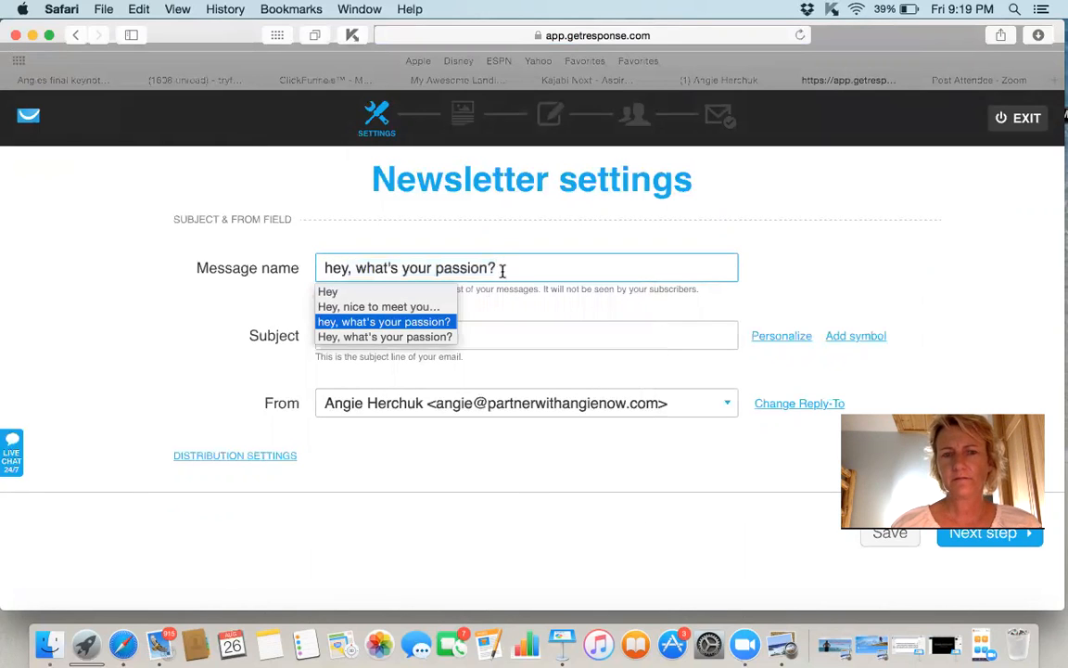
{"action": "left_click", "coordinate": [511, 323]}
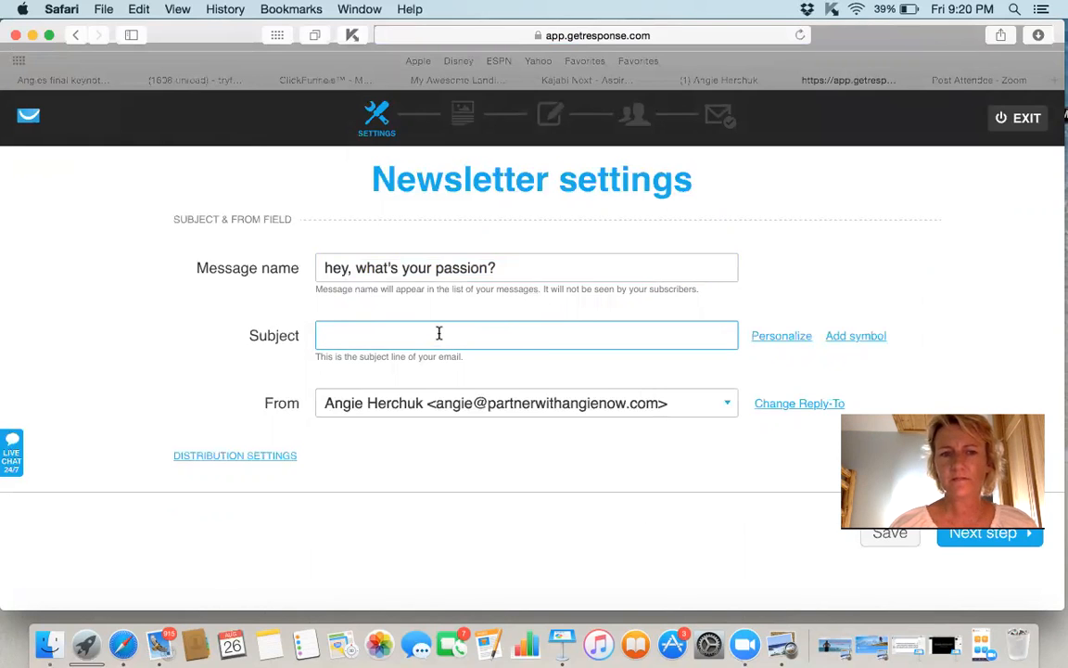
{"action": "type", "text": "hey"}
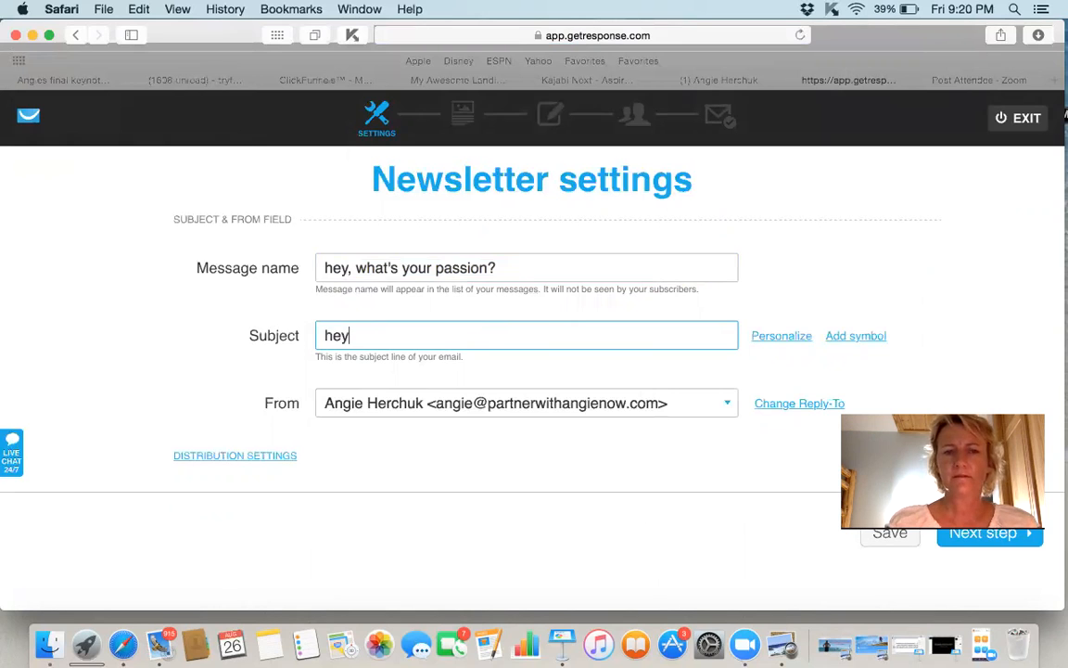
{"action": "left_click", "coordinate": [532, 339]}
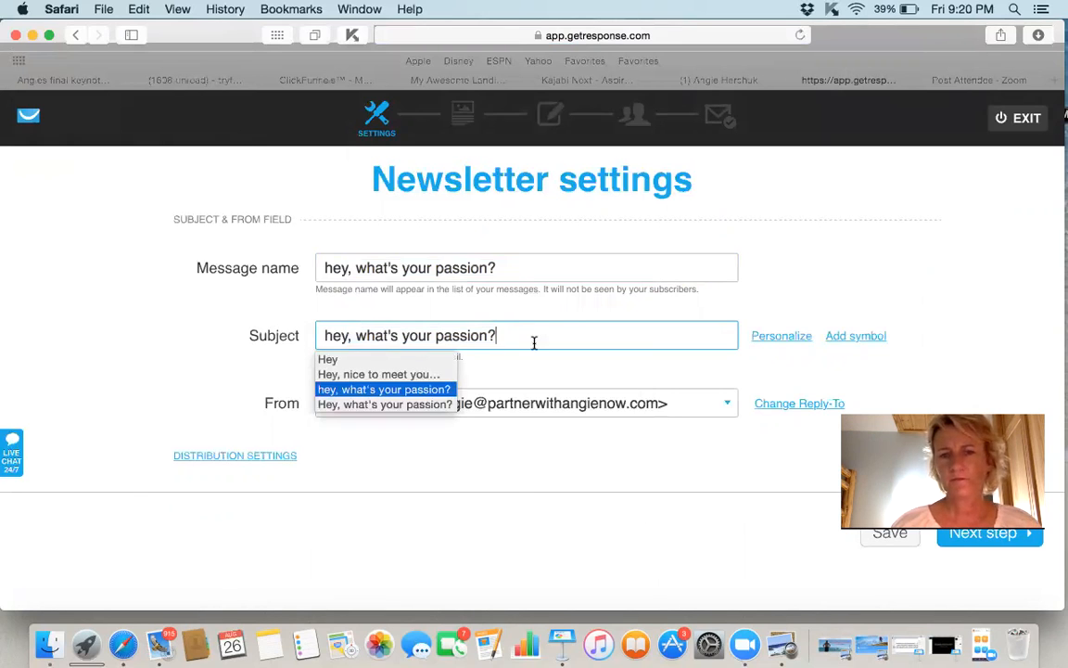
{"action": "left_click", "coordinate": [515, 374]}
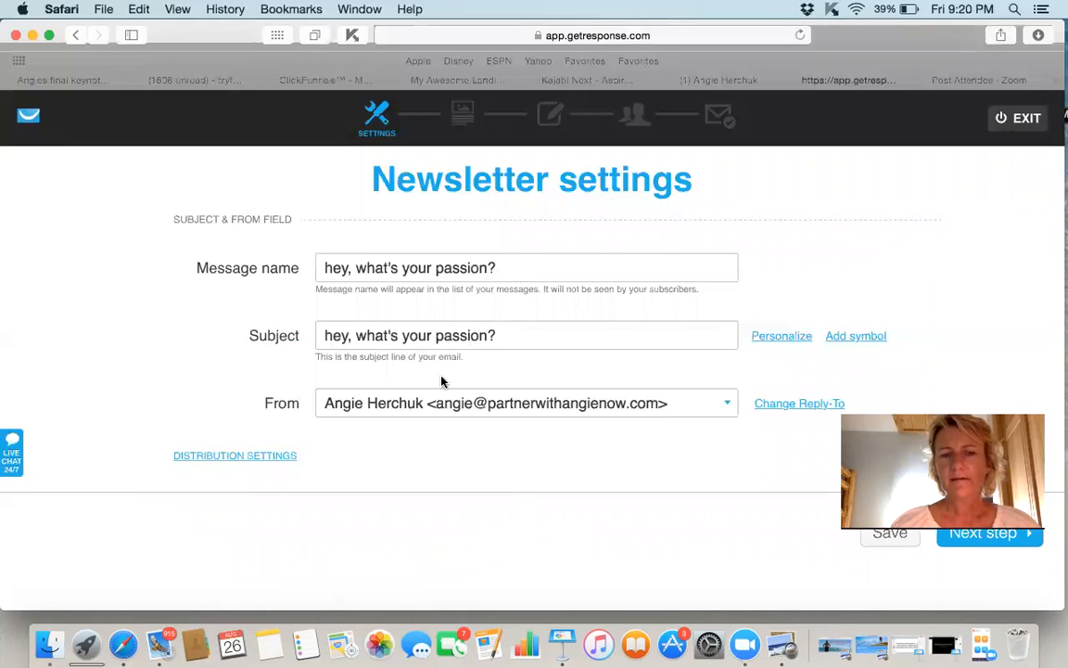
Set the newsletter's sender to the two-person From address at lovelife2.com and continue to template selection.
{"action": "left_click", "coordinate": [728, 406]}
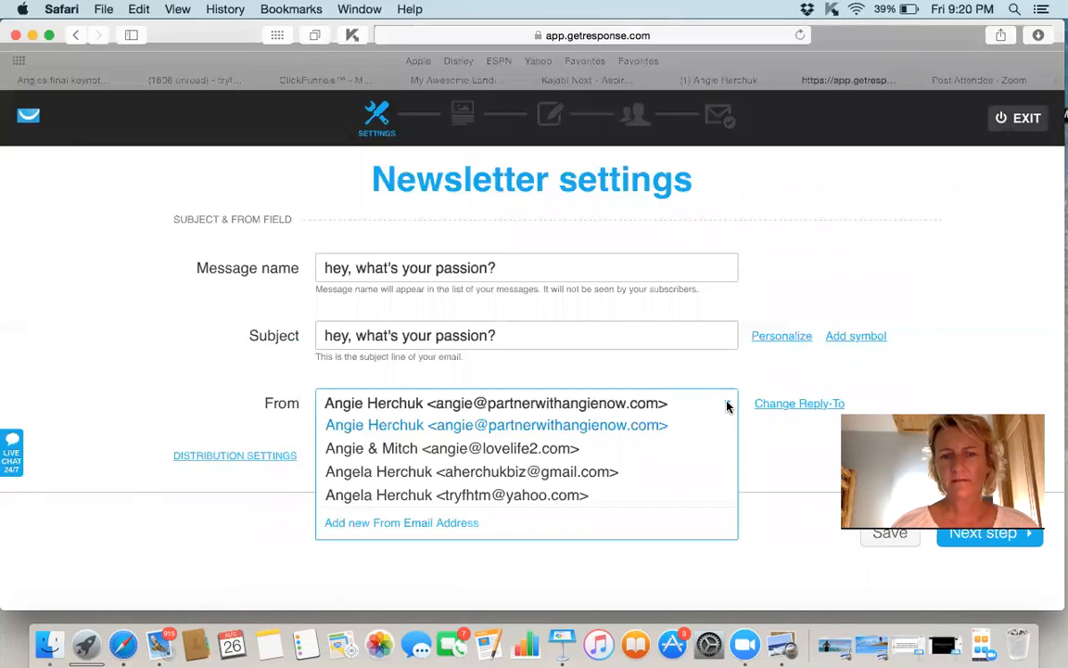
{"action": "left_click", "coordinate": [522, 450]}
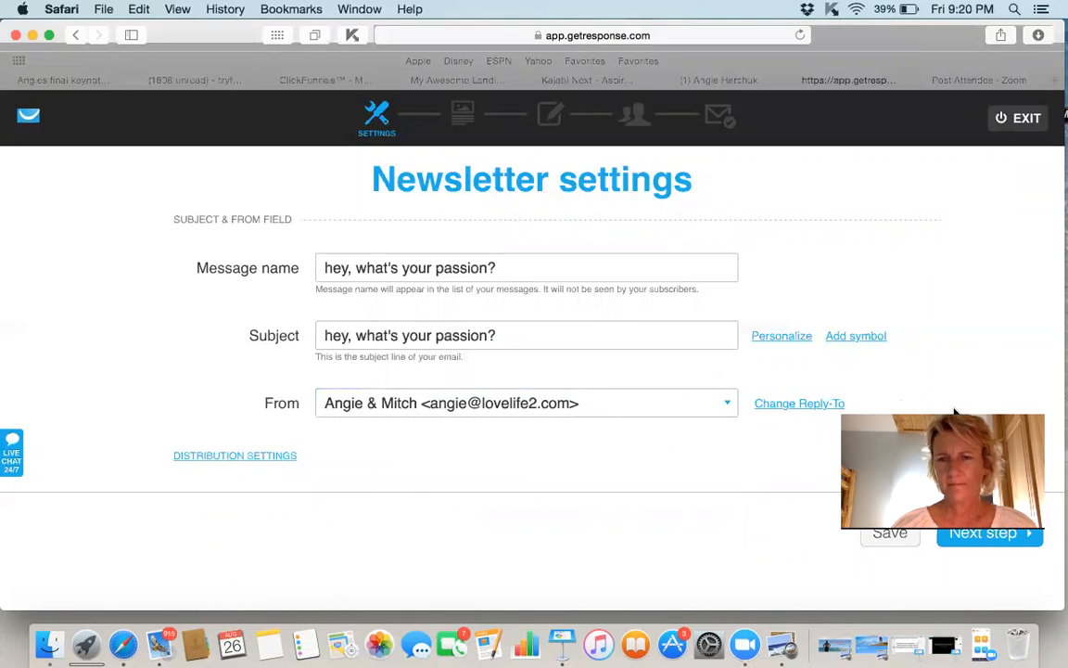
{"action": "left_click", "coordinate": [999, 536]}
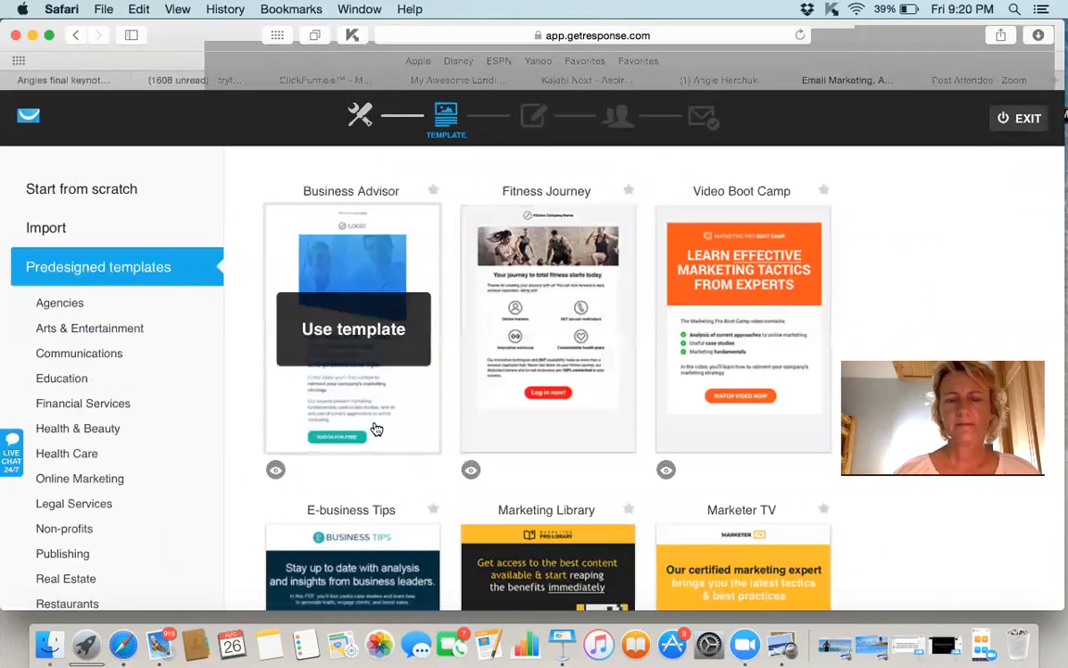
Start the newsletter from scratch with the Blank template.
{"action": "mouse_move", "coordinate": [425, 396]}
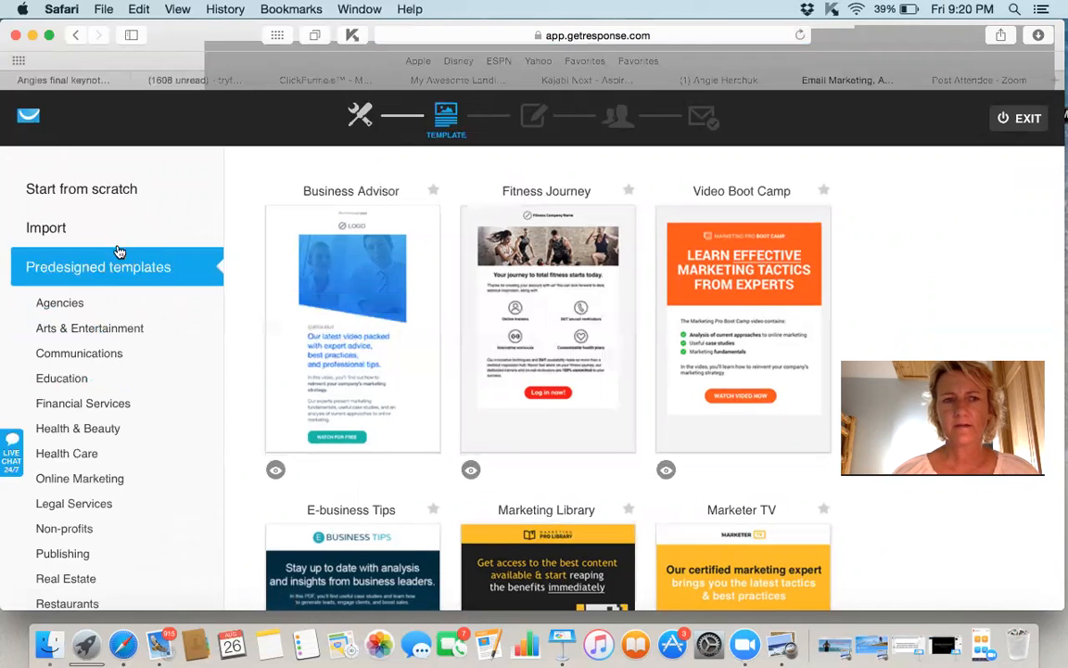
{"action": "left_click", "coordinate": [83, 190]}
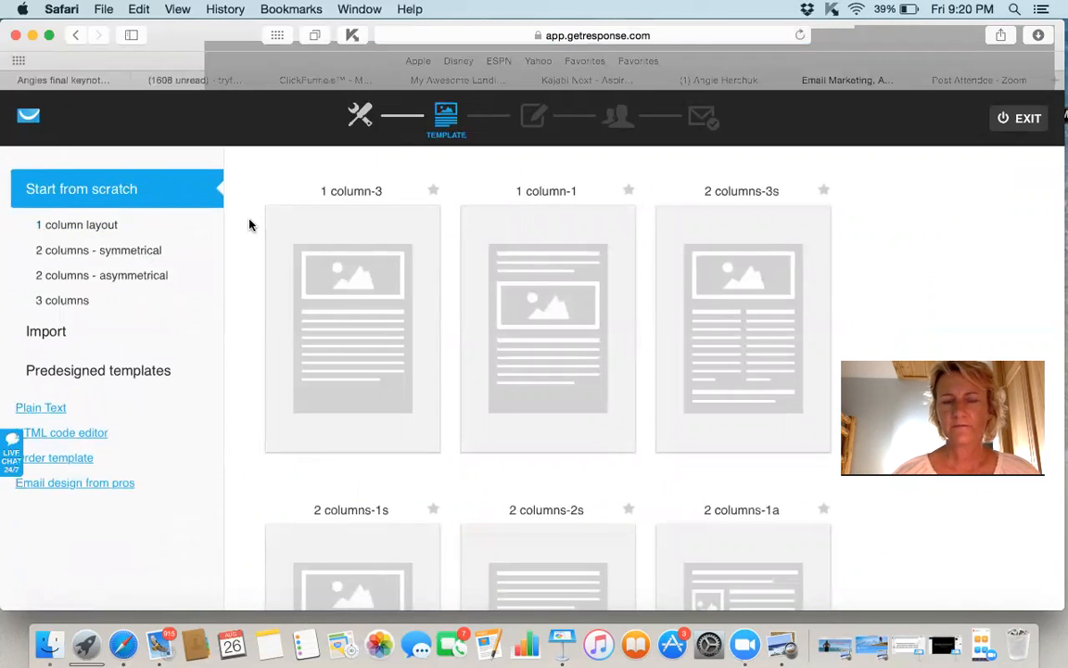
{"action": "mouse_move", "coordinate": [330, 256]}
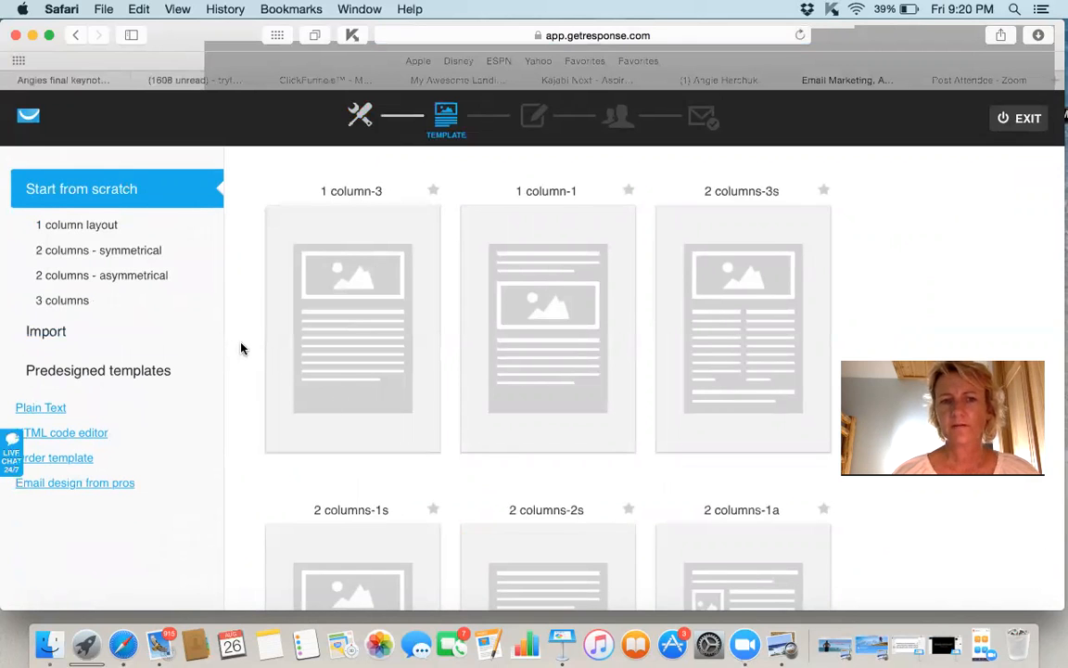
{"action": "scroll", "coordinate": [244, 350], "scroll_direction": "down", "scroll_amount": 10}
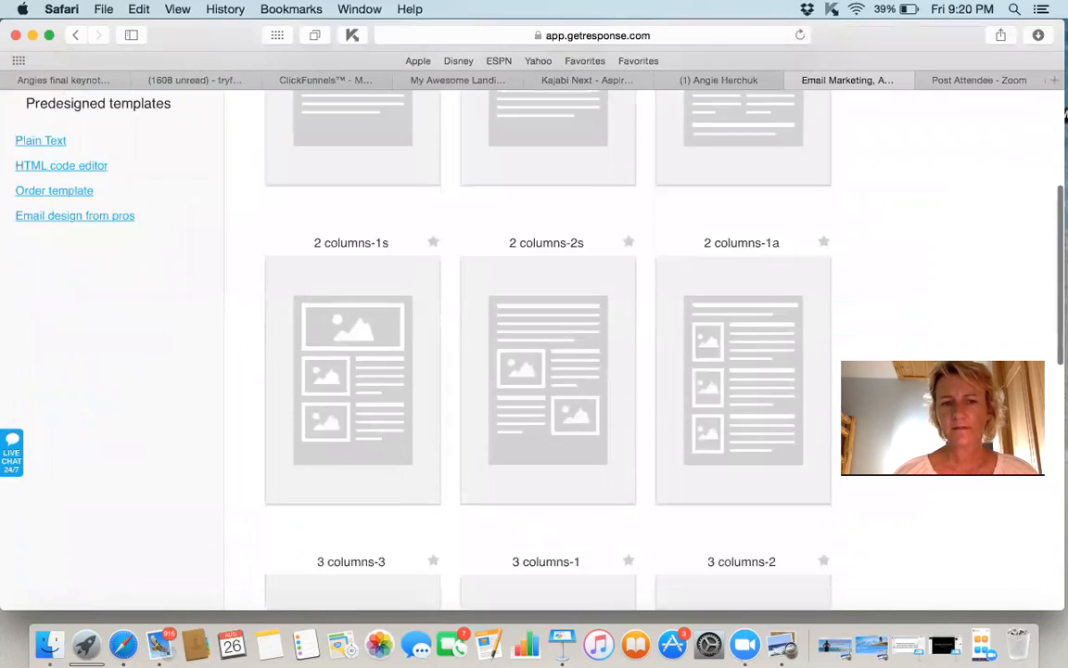
{"action": "scroll", "coordinate": [231, 388], "scroll_direction": "down", "scroll_amount": 5}
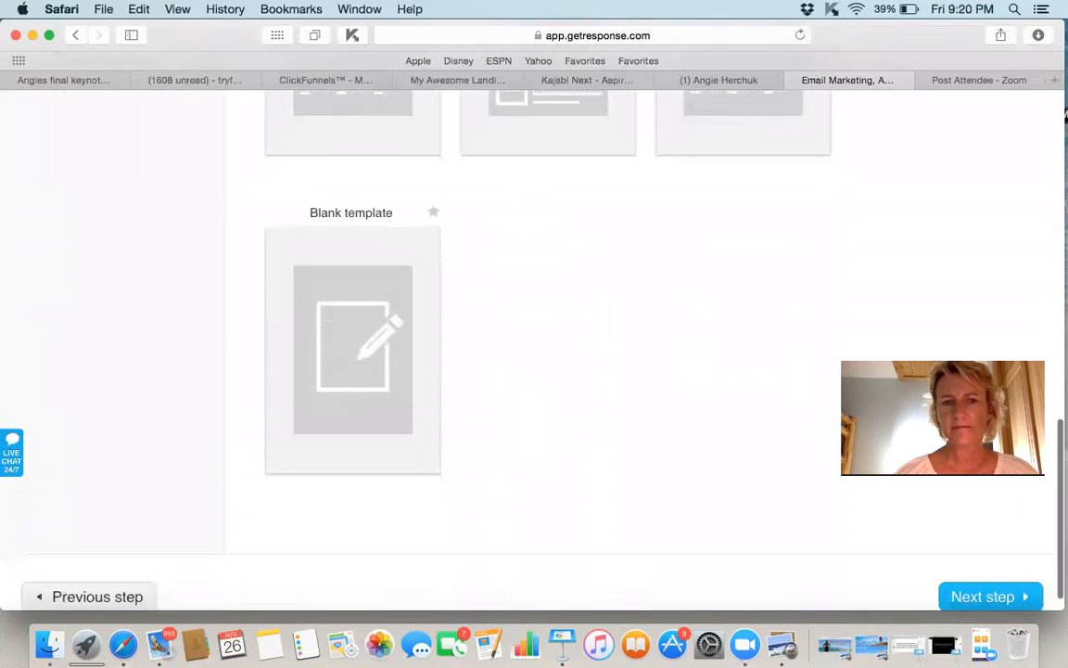
{"action": "left_click", "coordinate": [366, 346]}
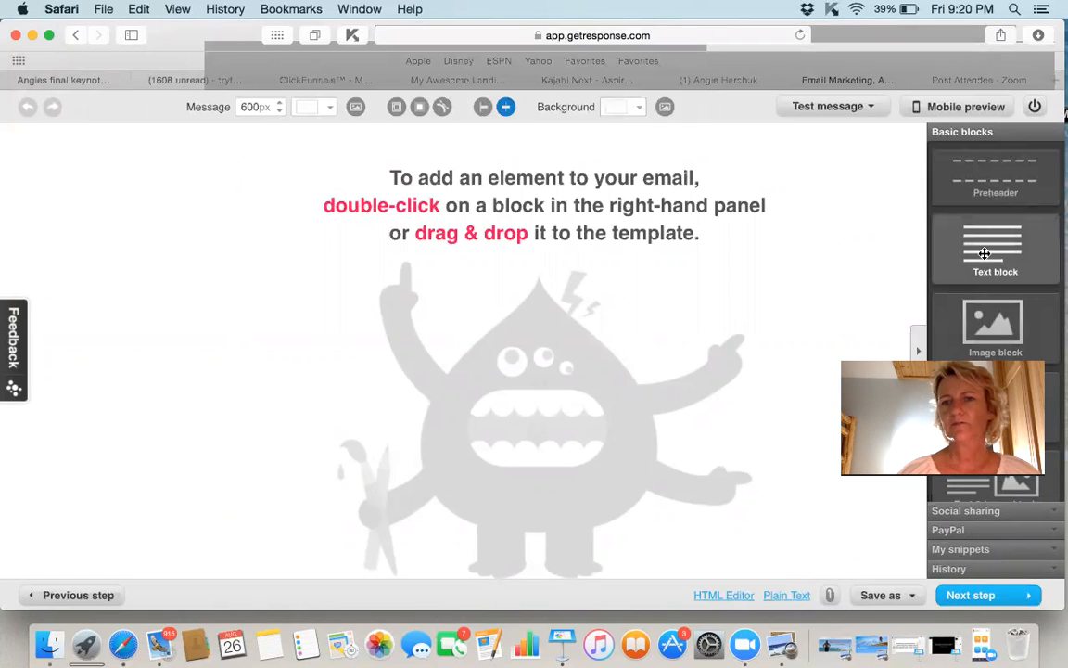
Add a text block to the empty email and delete all of its placeholder text.
{"action": "left_click_drag", "start_coordinate": [985, 253], "coordinate": [619, 233]}
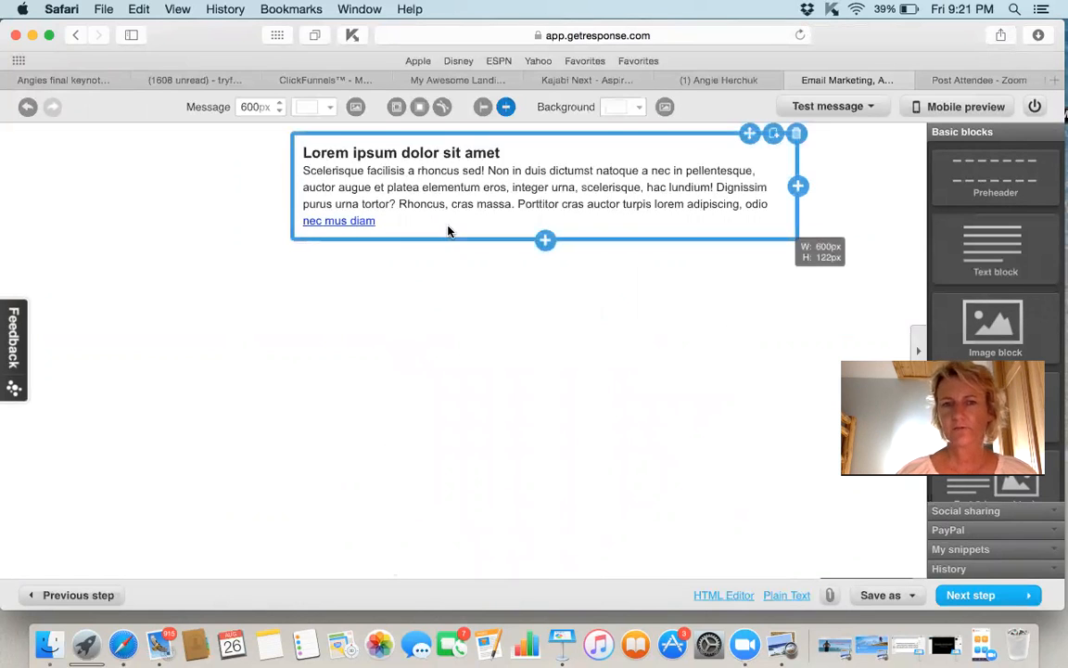
{"action": "left_click", "coordinate": [384, 222]}
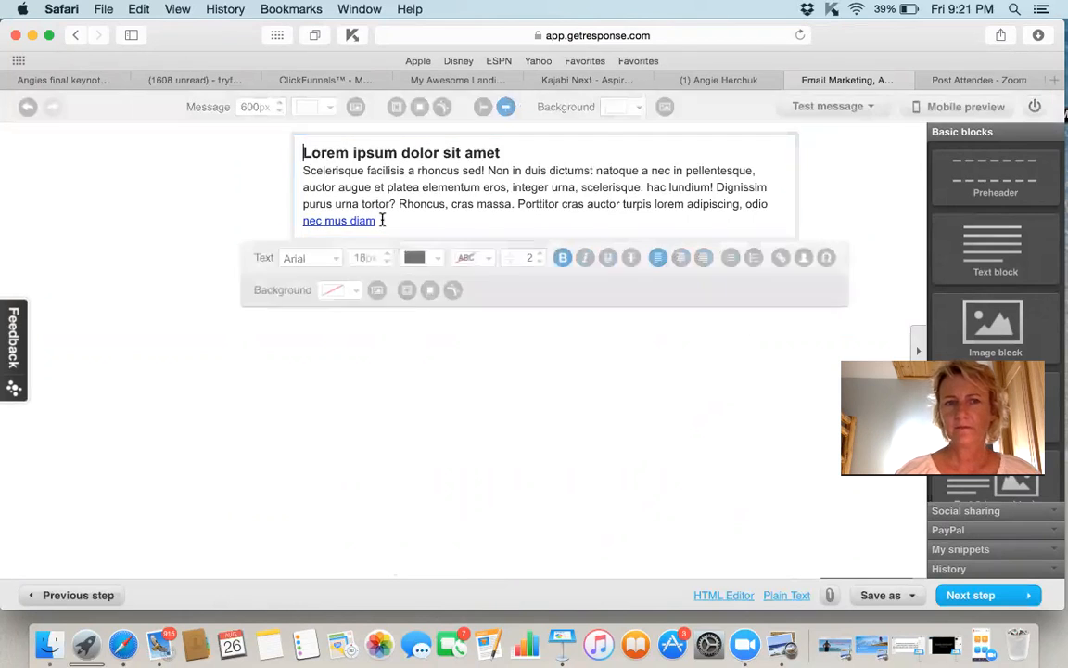
{"action": "left_click_drag", "start_coordinate": [384, 221], "coordinate": [262, 129]}
{"action": "key", "text": "BackSpace"}
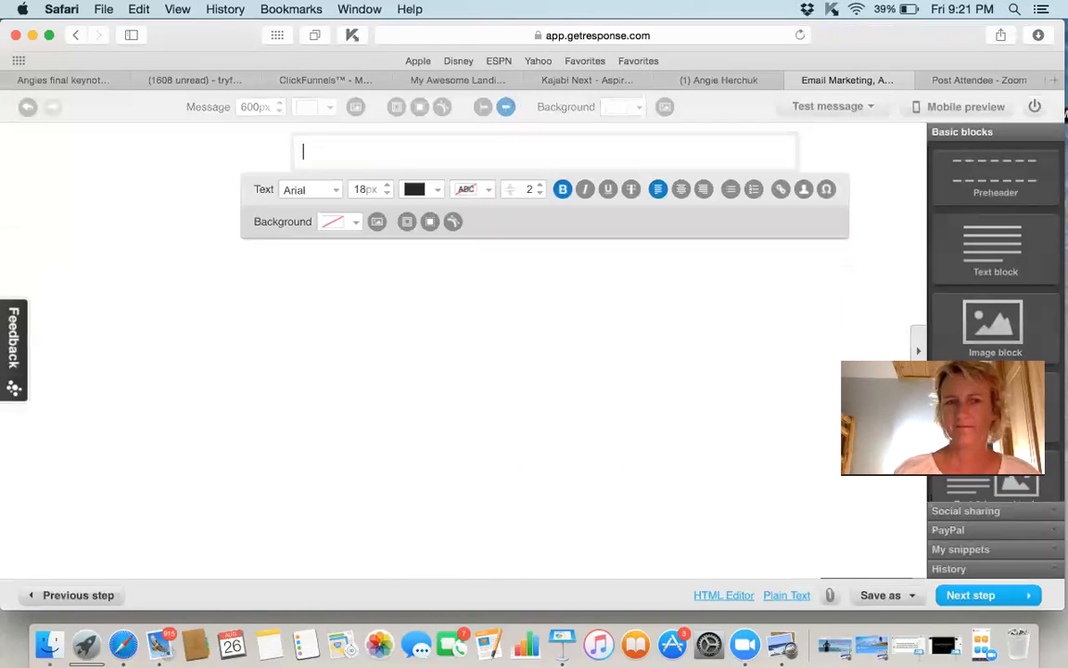
{"action": "right_click", "coordinate": [340, 154]}
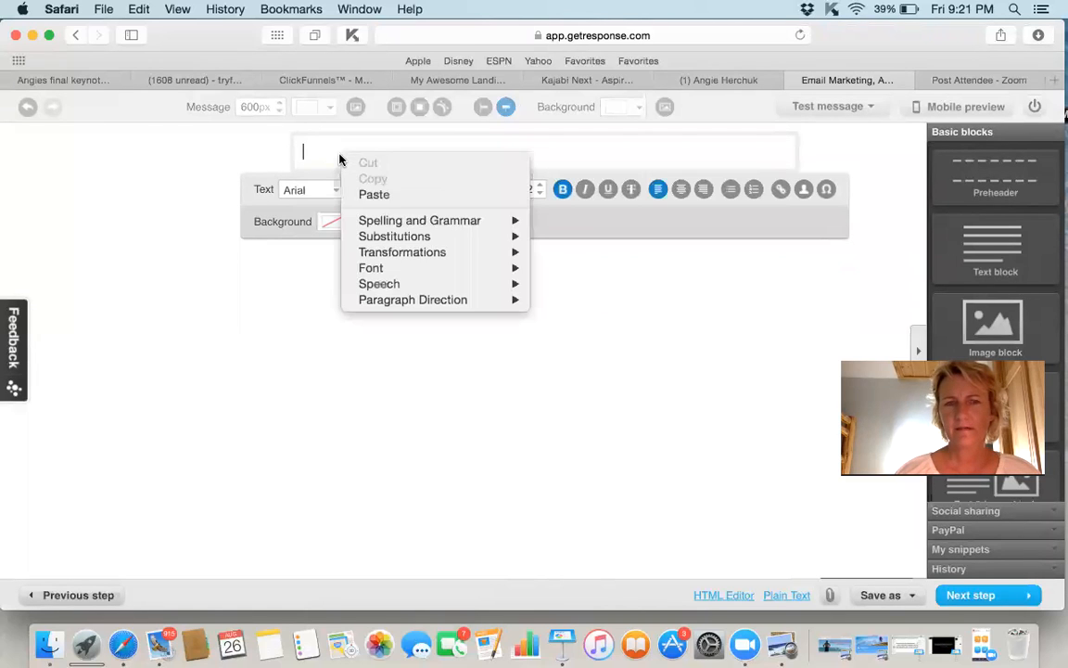
{"action": "left_click", "coordinate": [376, 195]}
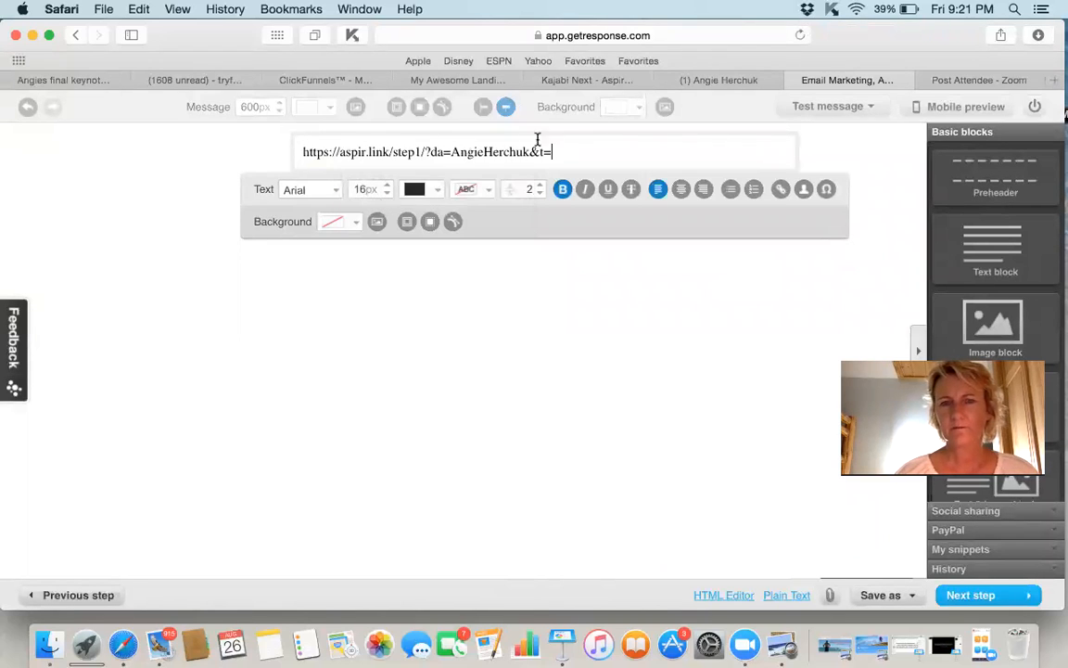
{"action": "key", "text": "super+a"}
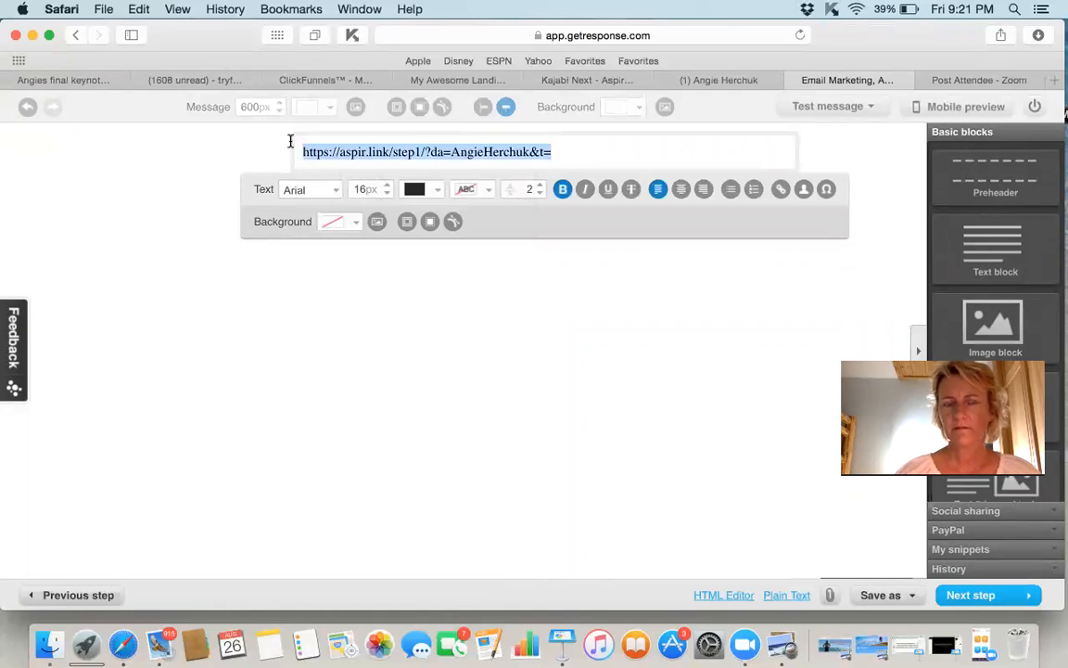
{"action": "key", "text": "BackSpace"}
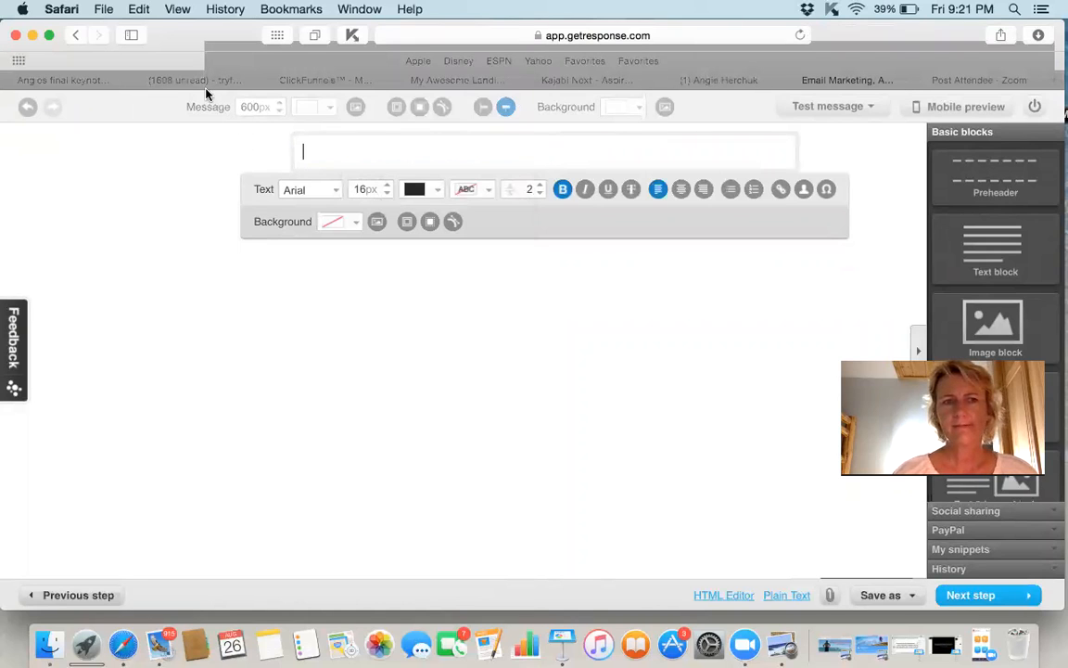
Switch to Yahoo Mail, open the newest "Very Interesting "What if" scenario for you" email and copy its body text from the greeting through the P.S. line.
{"action": "left_click", "coordinate": [182, 79]}
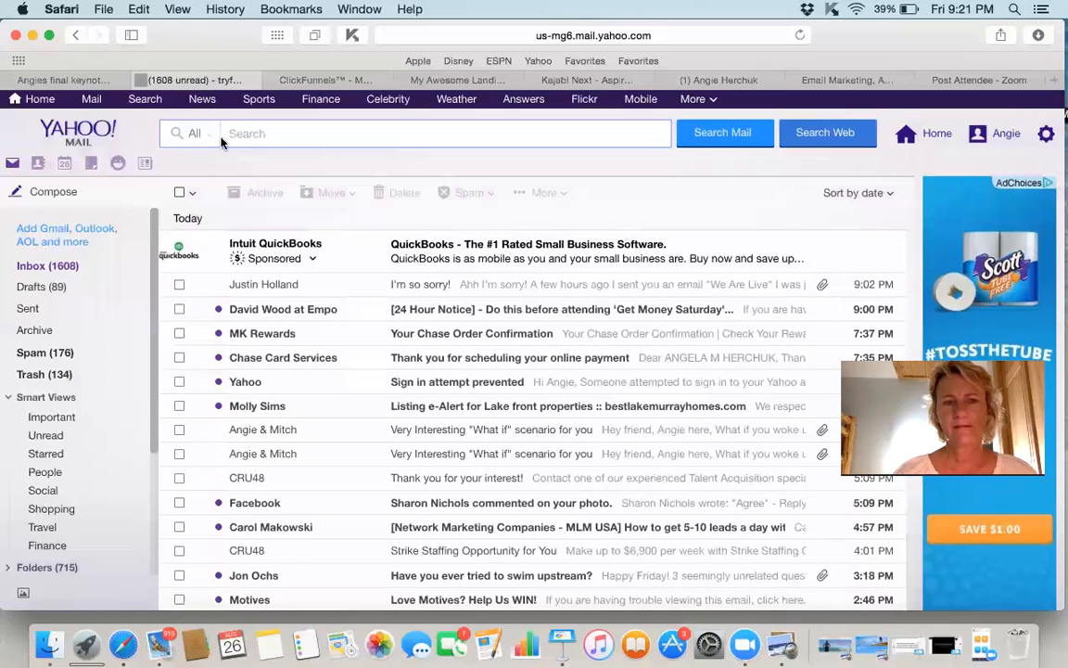
{"action": "left_click", "coordinate": [268, 429]}
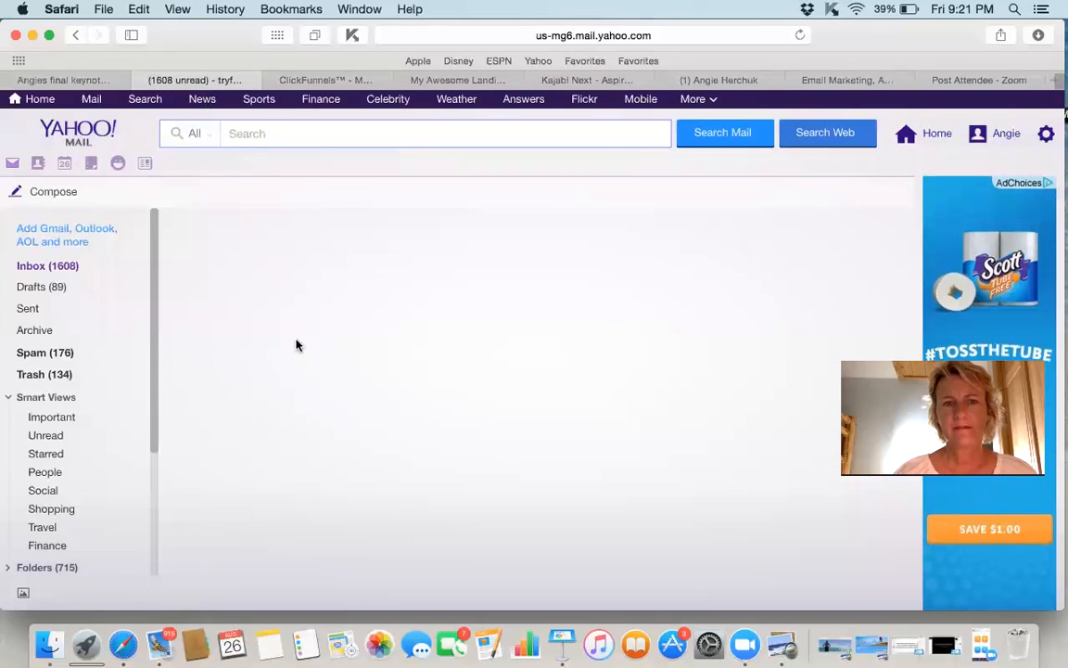
{"action": "left_click_drag", "start_coordinate": [320, 341], "coordinate": [436, 510]}
{"action": "left_click_drag", "start_coordinate": [502, 638], "coordinate": [558, 297]}
{"action": "left_click_drag", "start_coordinate": [563, 254], "coordinate": [569, 298]}
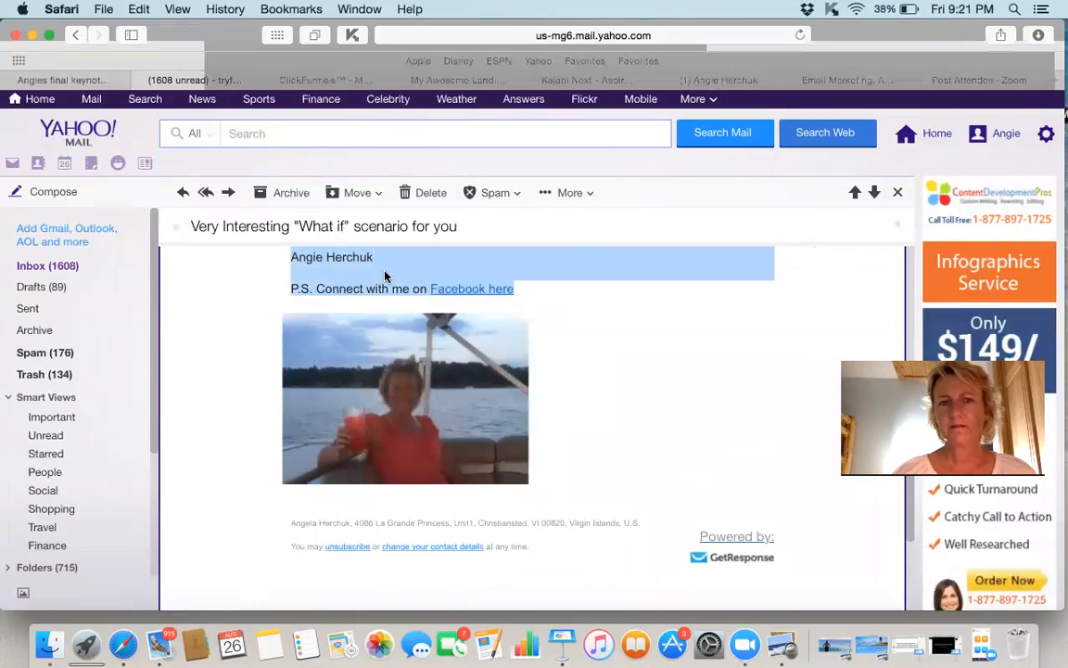
{"action": "right_click", "coordinate": [413, 265]}
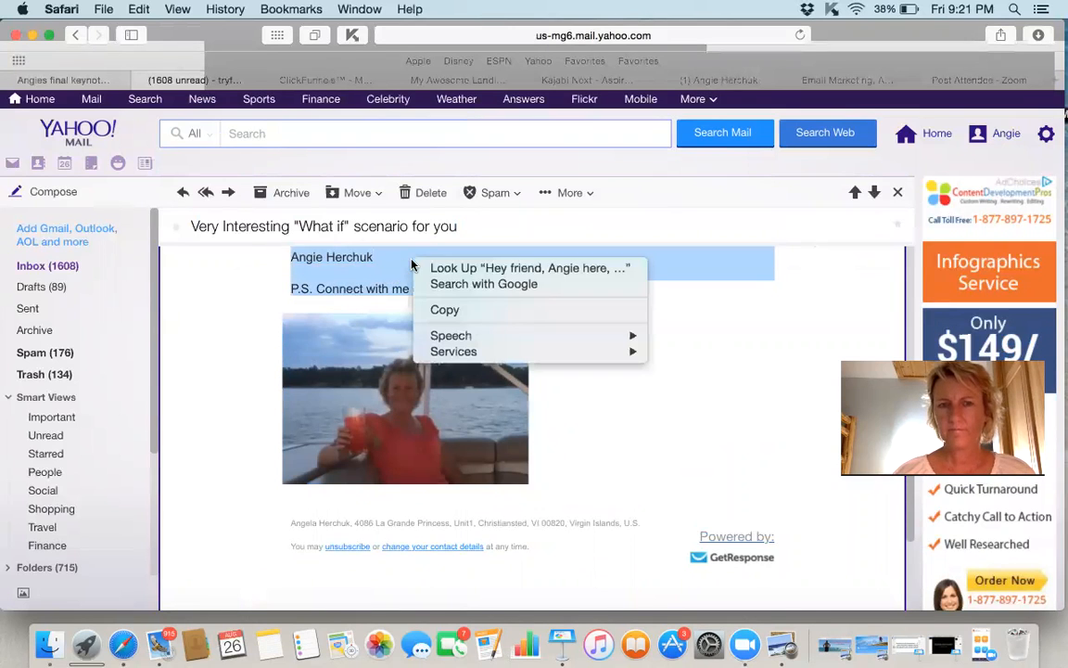
{"action": "left_click", "coordinate": [448, 315]}
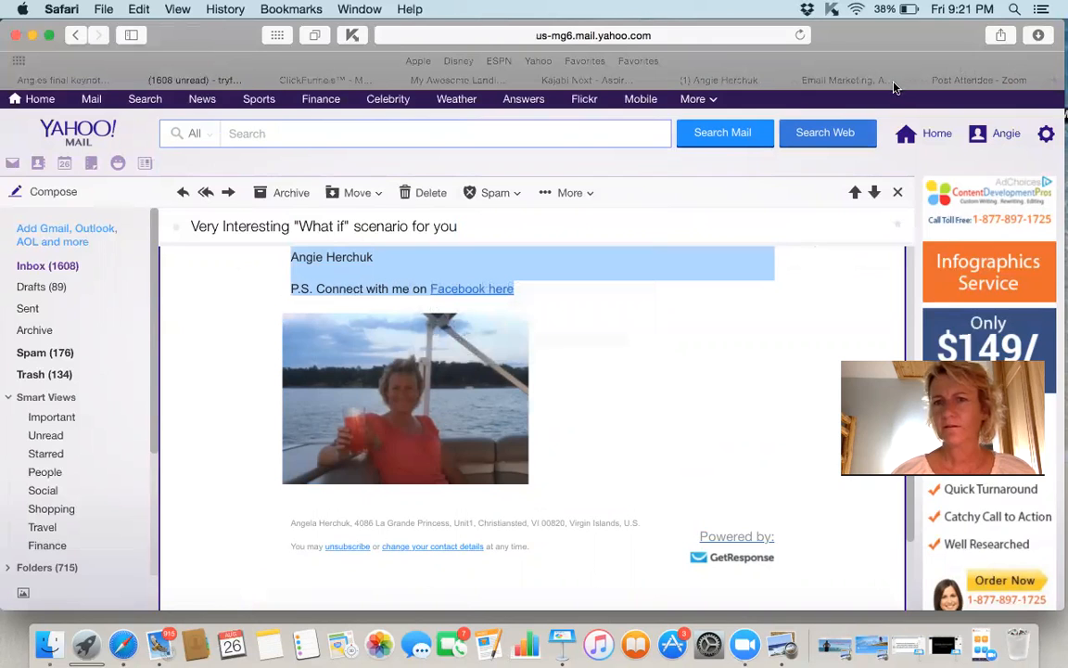
Return to the GetResponse newsletter and paste the copied email text into the empty text block.
{"action": "left_click", "coordinate": [859, 81]}
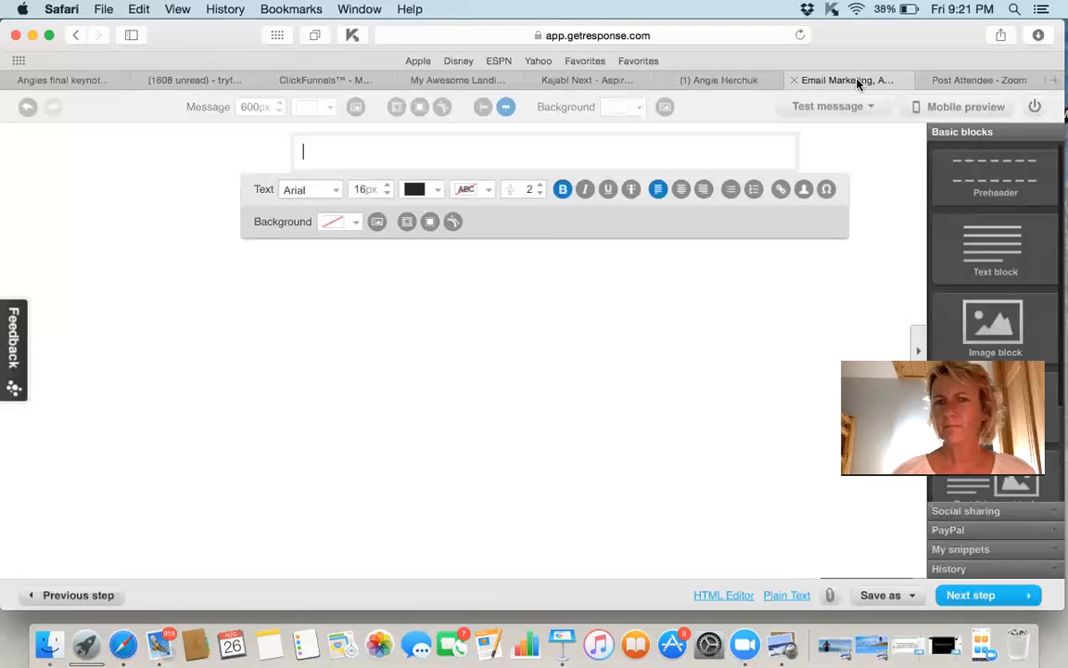
{"action": "left_click", "coordinate": [320, 149]}
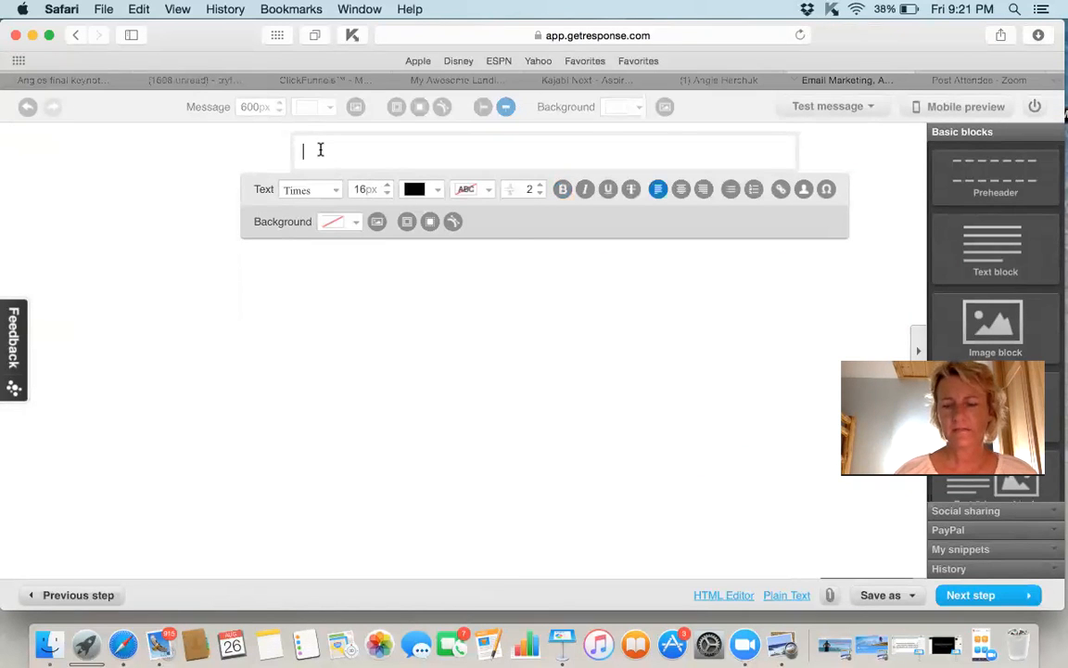
{"action": "right_click", "coordinate": [320, 150]}
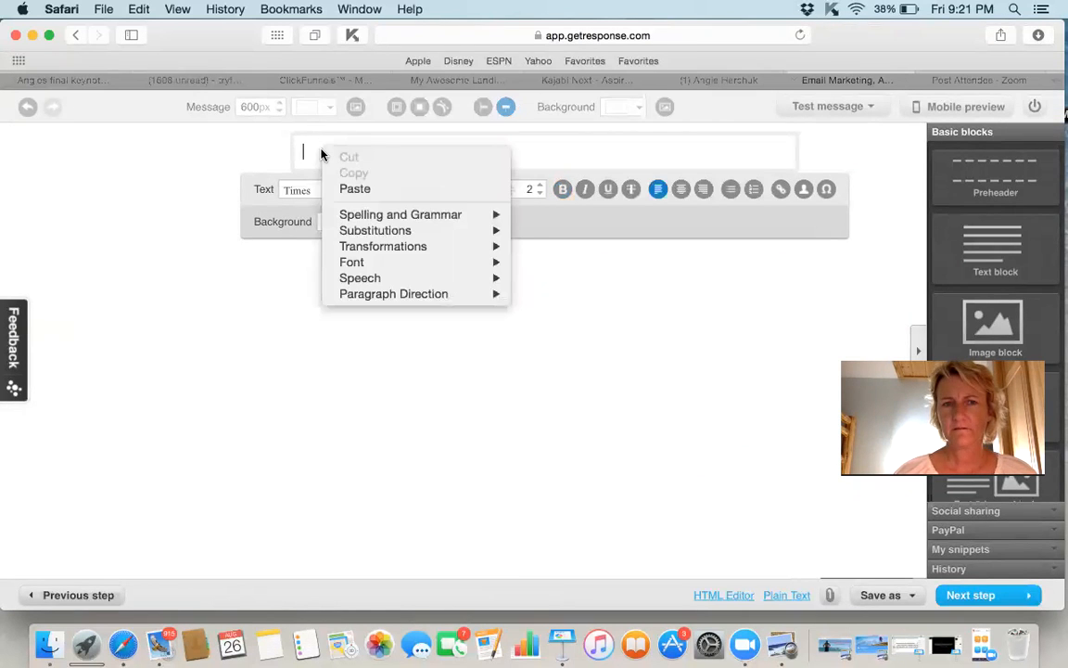
{"action": "left_click", "coordinate": [361, 189]}
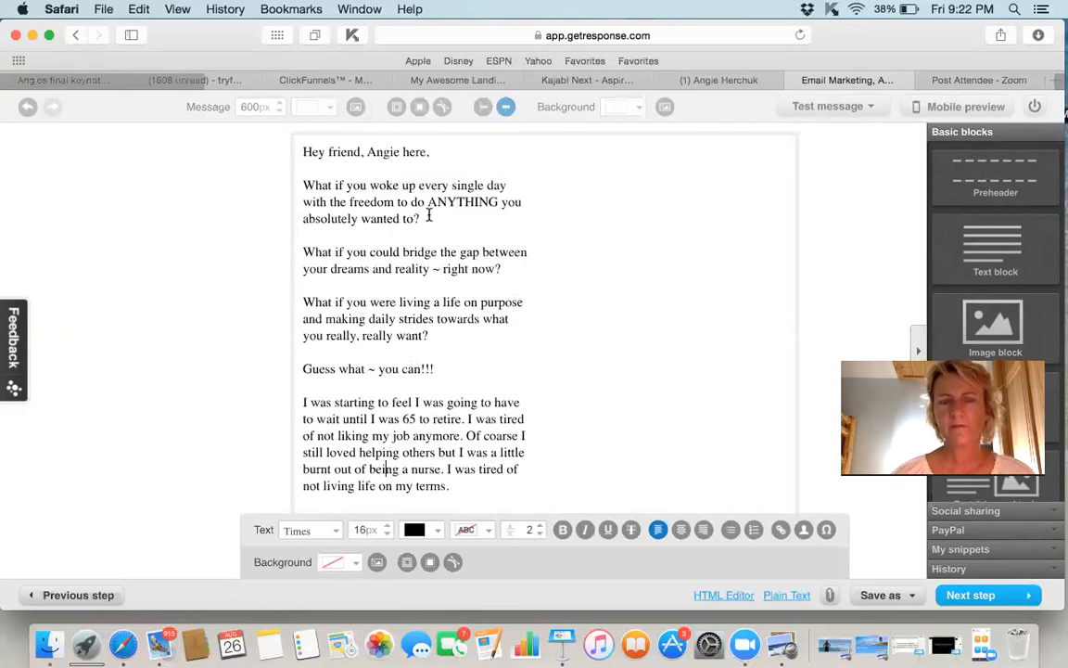
{"action": "left_click", "coordinate": [386, 468]}
{"action": "left_click", "coordinate": [229, 465]}
{"action": "scroll", "coordinate": [229, 466], "scroll_direction": "down", "scroll_amount": 5}
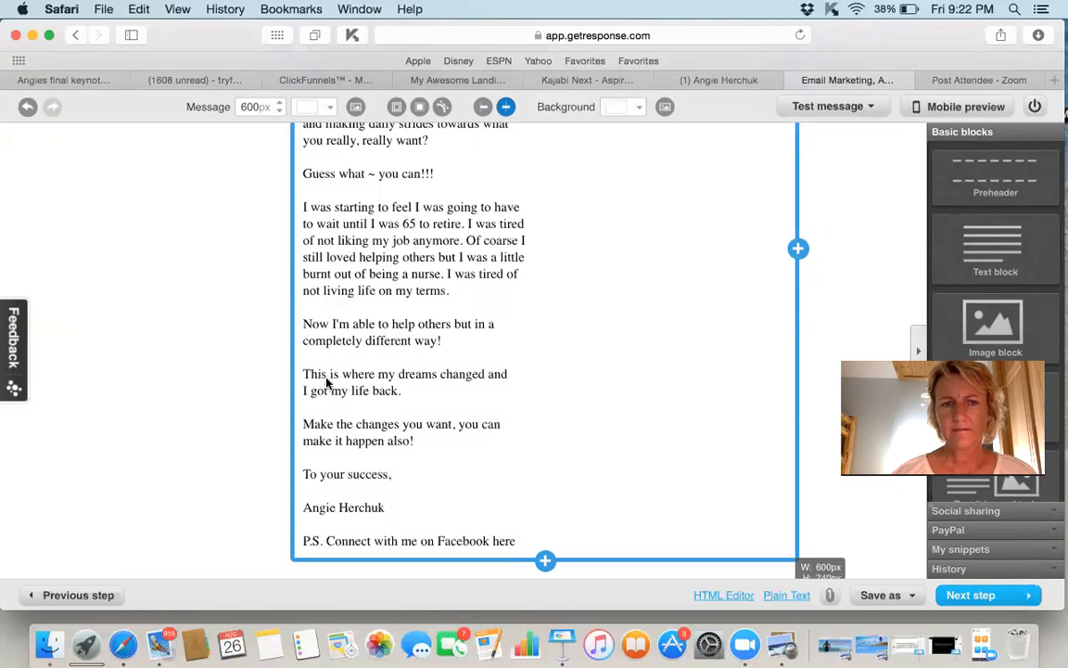
{"action": "left_click", "coordinate": [405, 333]}
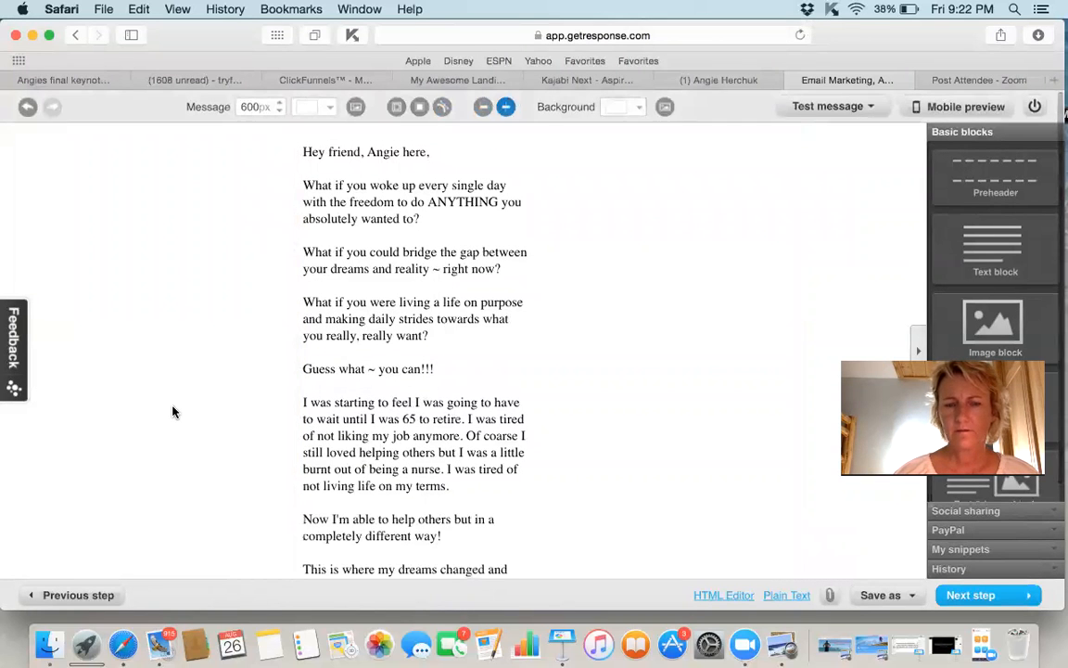
{"action": "scroll", "coordinate": [172, 411], "scroll_direction": "down", "scroll_amount": 5}
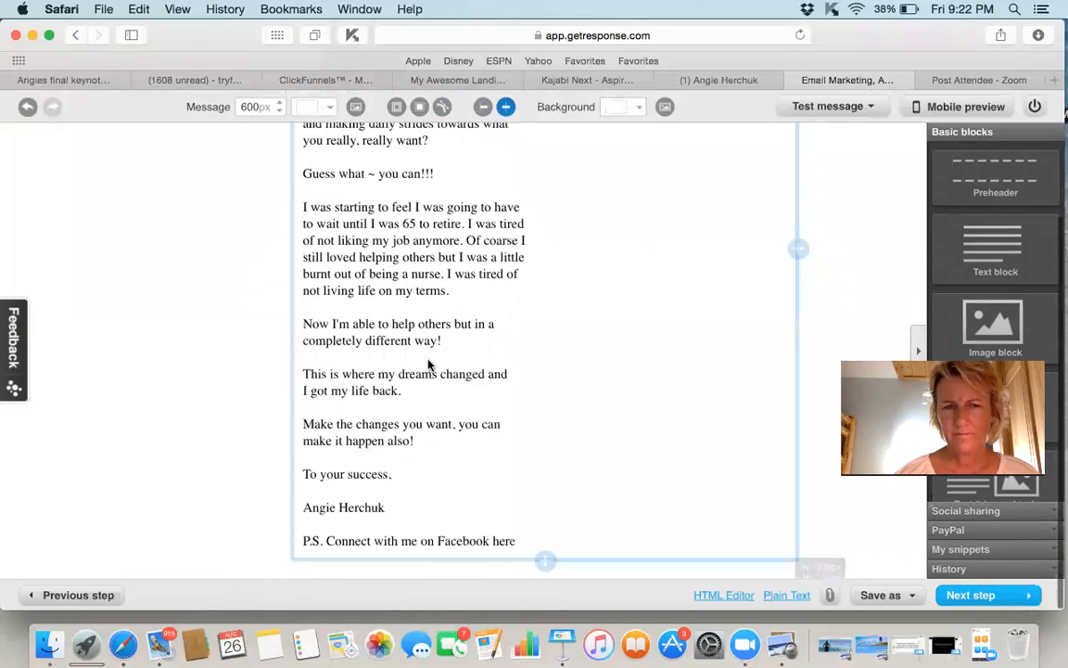
Select the line "Guess what ~ you can!!!" in the text block and start adding a link to it.
{"action": "left_click", "coordinate": [413, 404]}
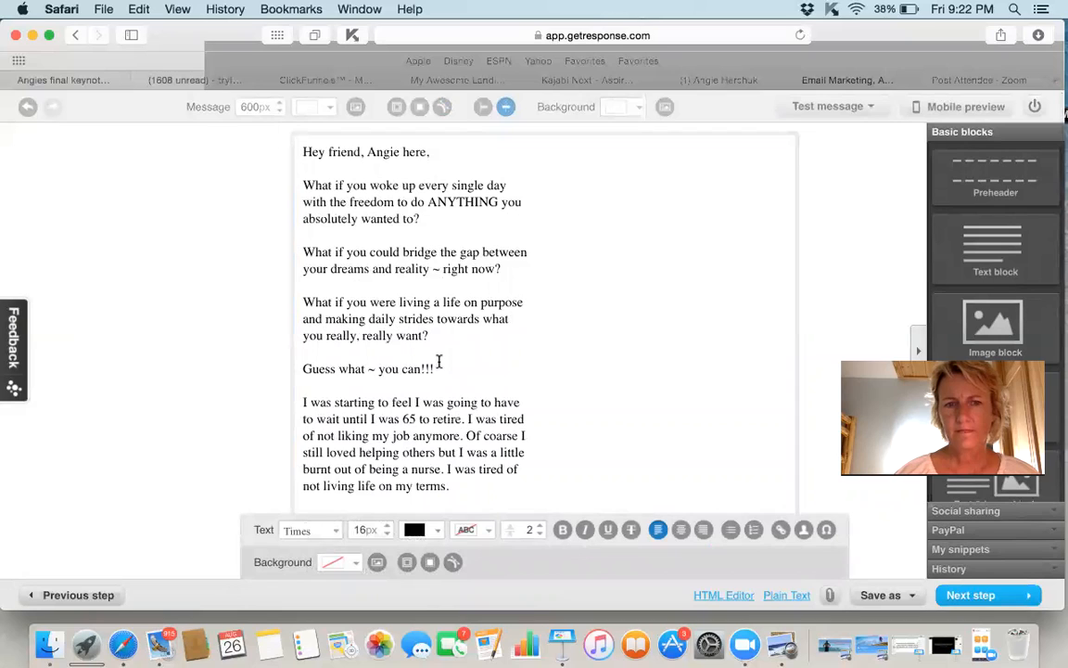
{"action": "left_click_drag", "start_coordinate": [435, 369], "coordinate": [302, 369]}
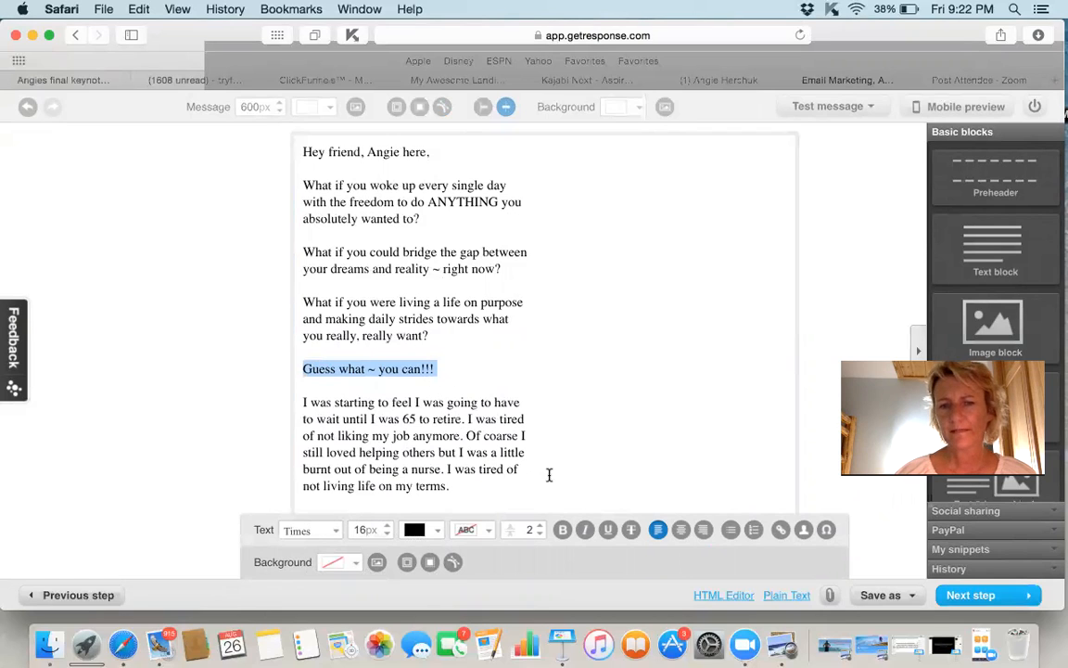
{"action": "left_click", "coordinate": [781, 530]}
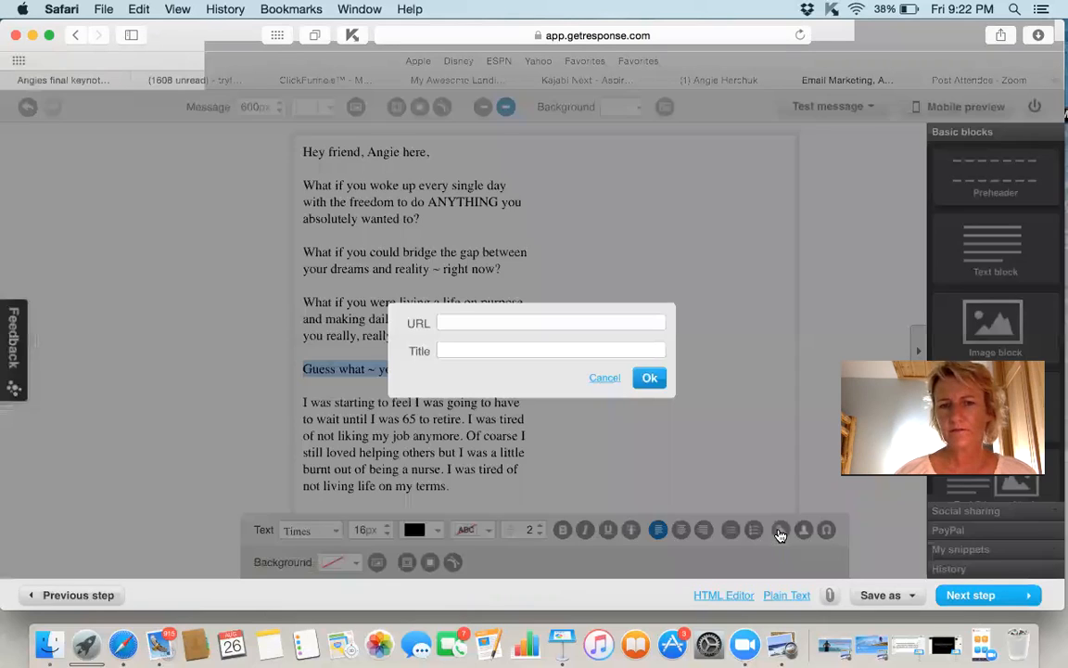
{"action": "left_click", "coordinate": [584, 322]}
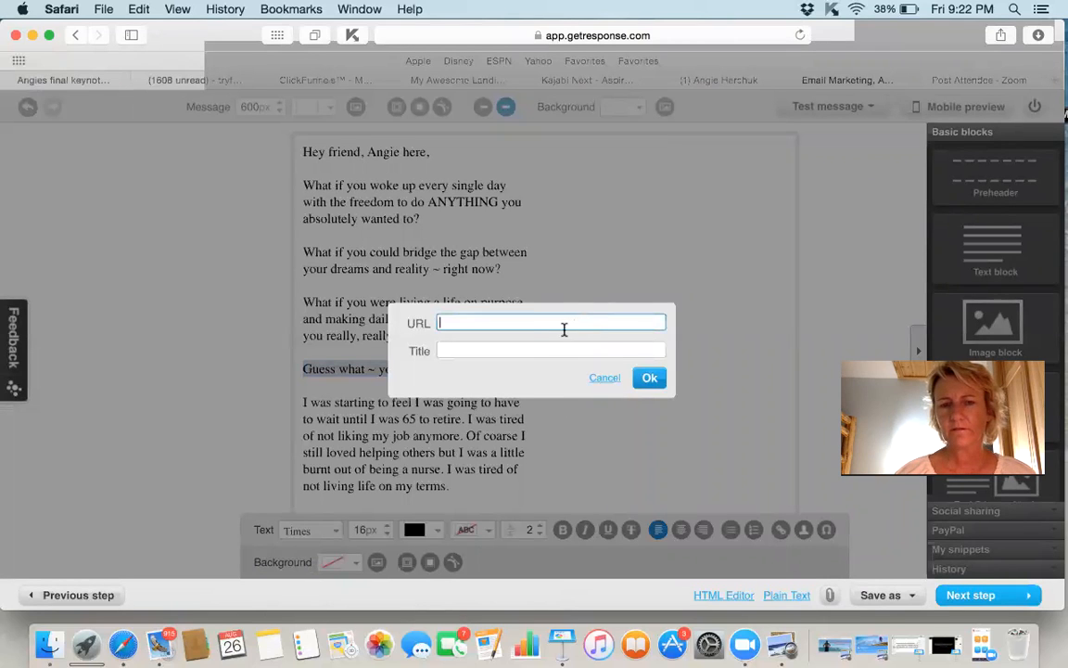
Switch to Notes, copy the full Step 1 link from the "Aspire Links" note and close the Notes window.
{"action": "left_click", "coordinate": [271, 649]}
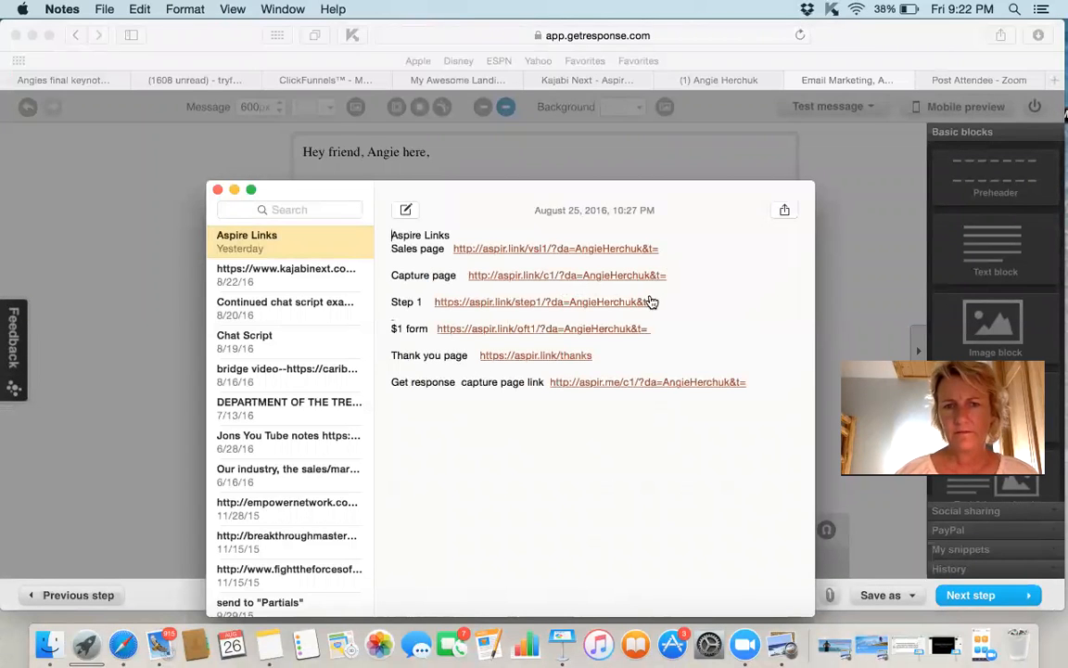
{"action": "left_click_drag", "start_coordinate": [653, 300], "coordinate": [466, 303]}
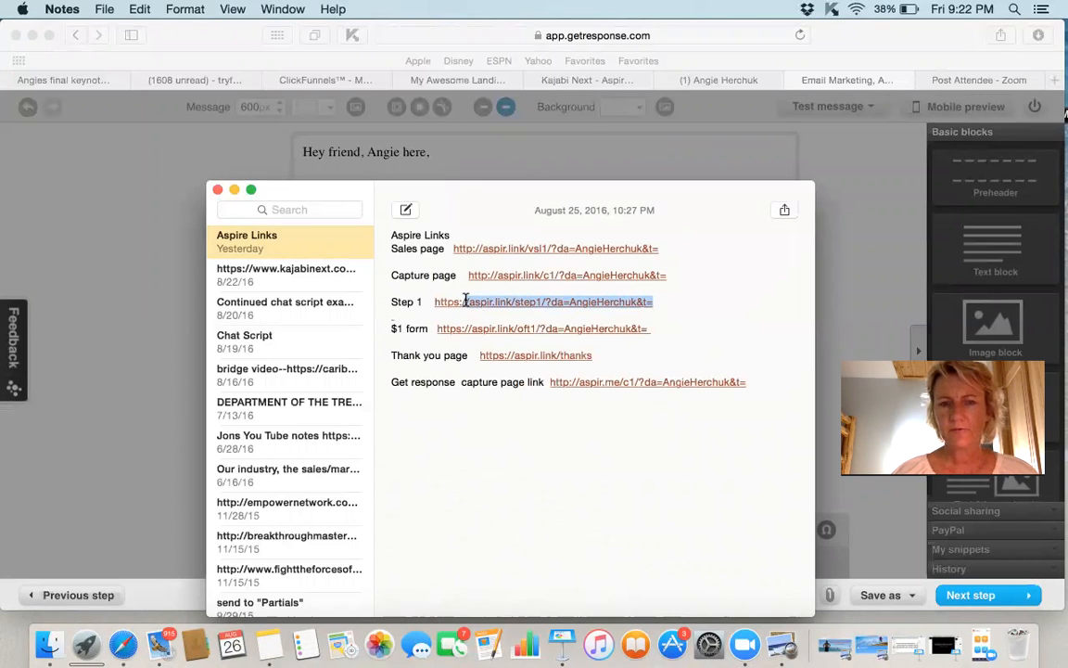
{"action": "left_click_drag", "start_coordinate": [465, 303], "coordinate": [428, 306]}
{"action": "key", "text": "super+c"}
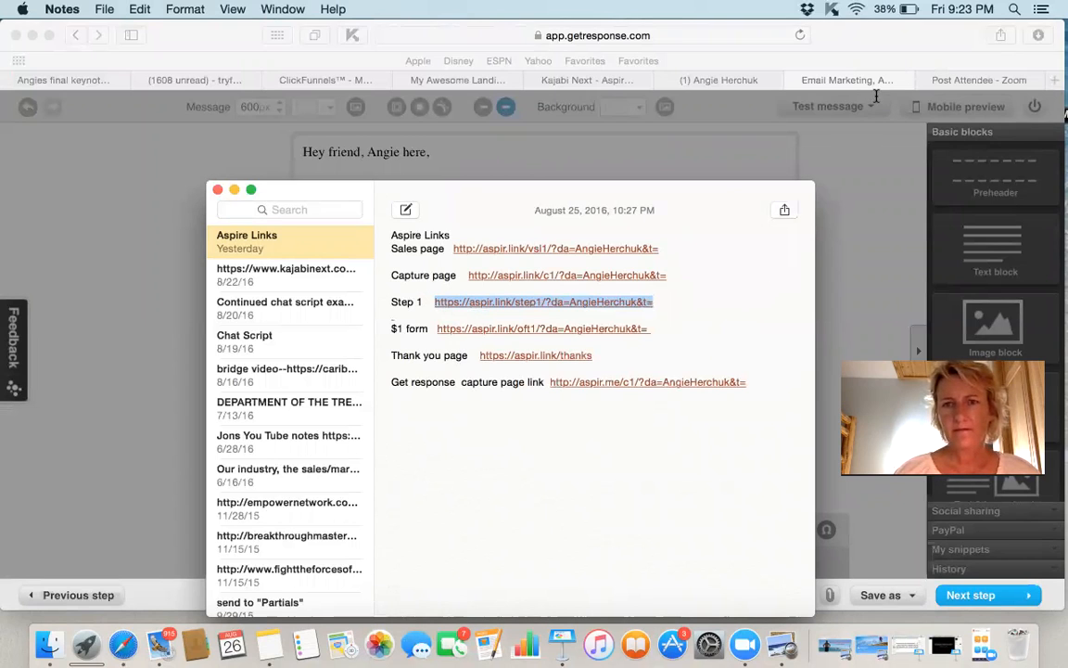
{"action": "left_click", "coordinate": [218, 190]}
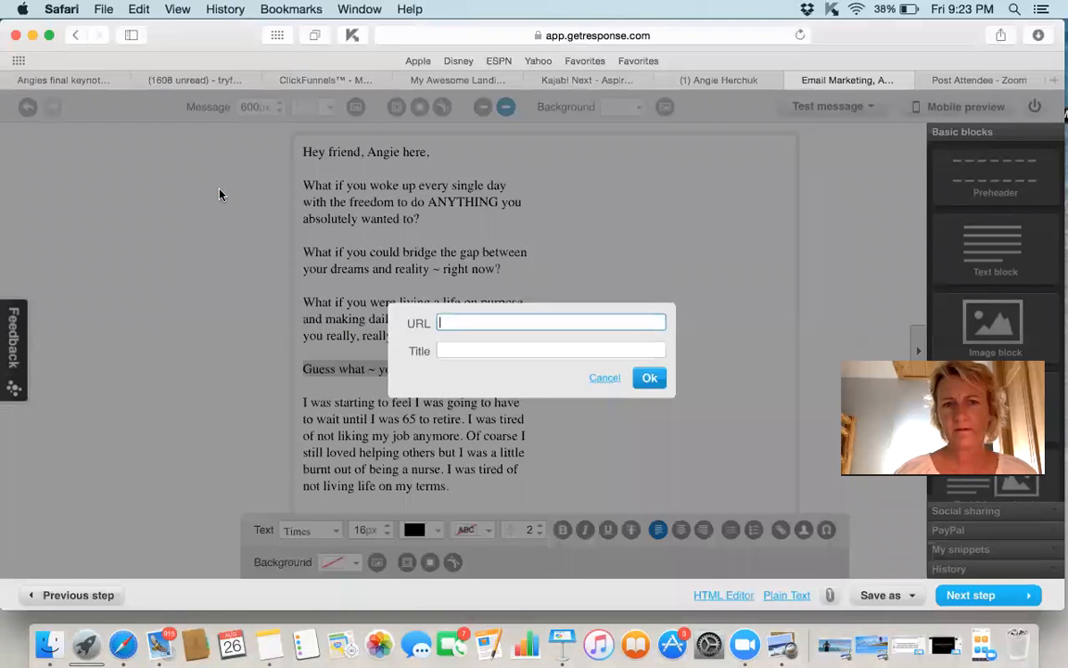
Paste the copied Step 1 link as the URL, append "email826" to its end and apply the link.
{"action": "right_click", "coordinate": [518, 320]}
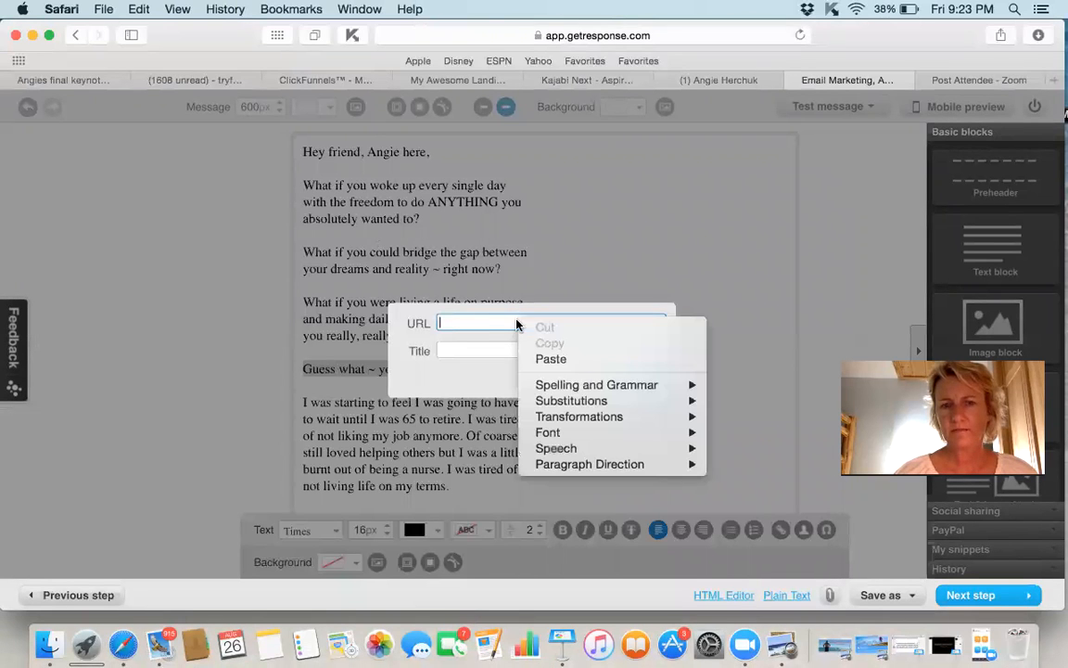
{"action": "left_click", "coordinate": [553, 360]}
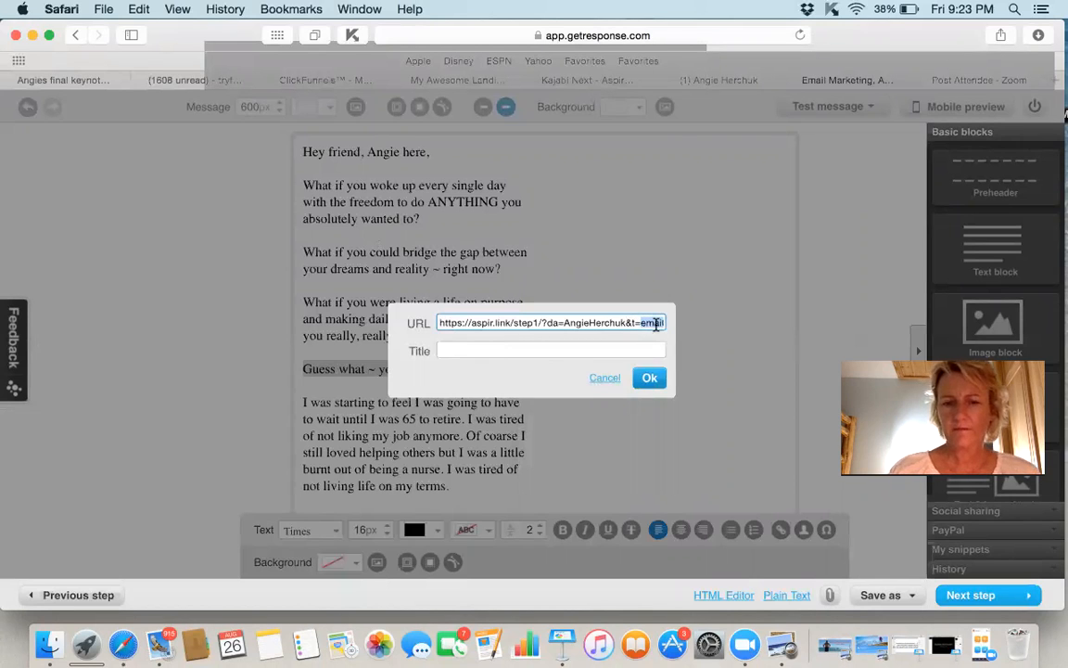
{"action": "type", "text": "ema"}
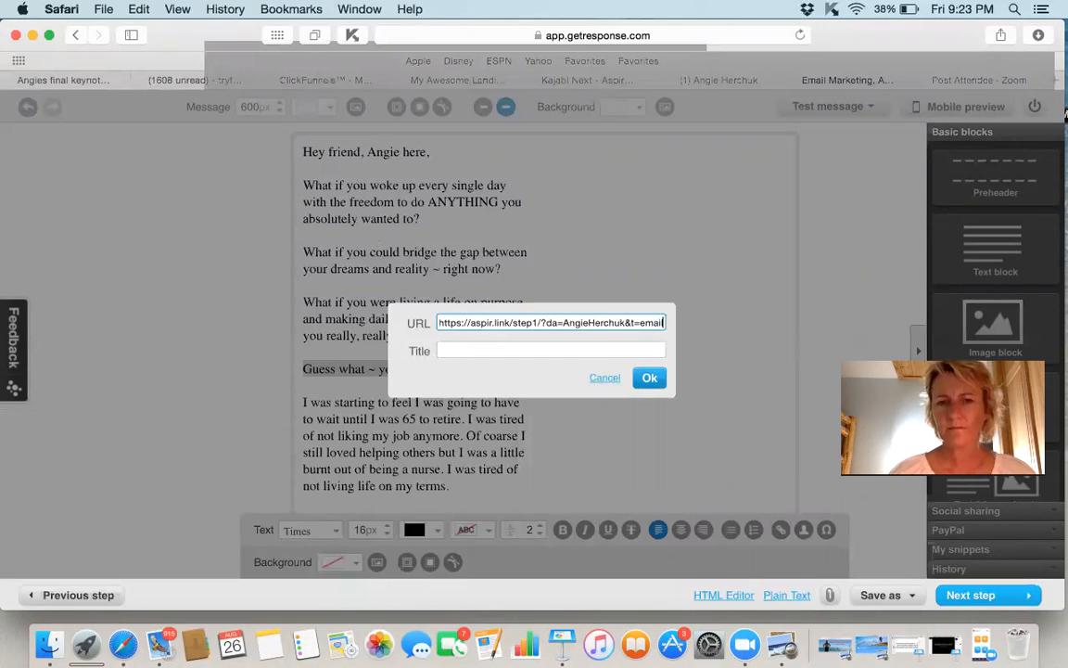
{"action": "type", "text": "&"}
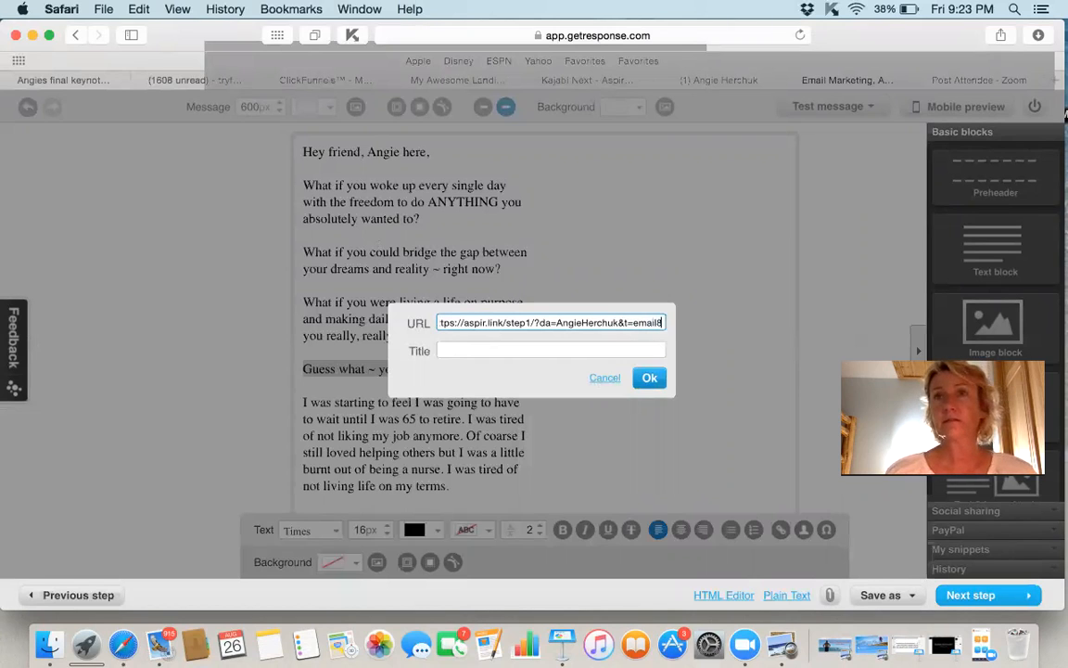
{"action": "type", "text": "26"}
{"action": "left_click", "coordinate": [651, 378]}
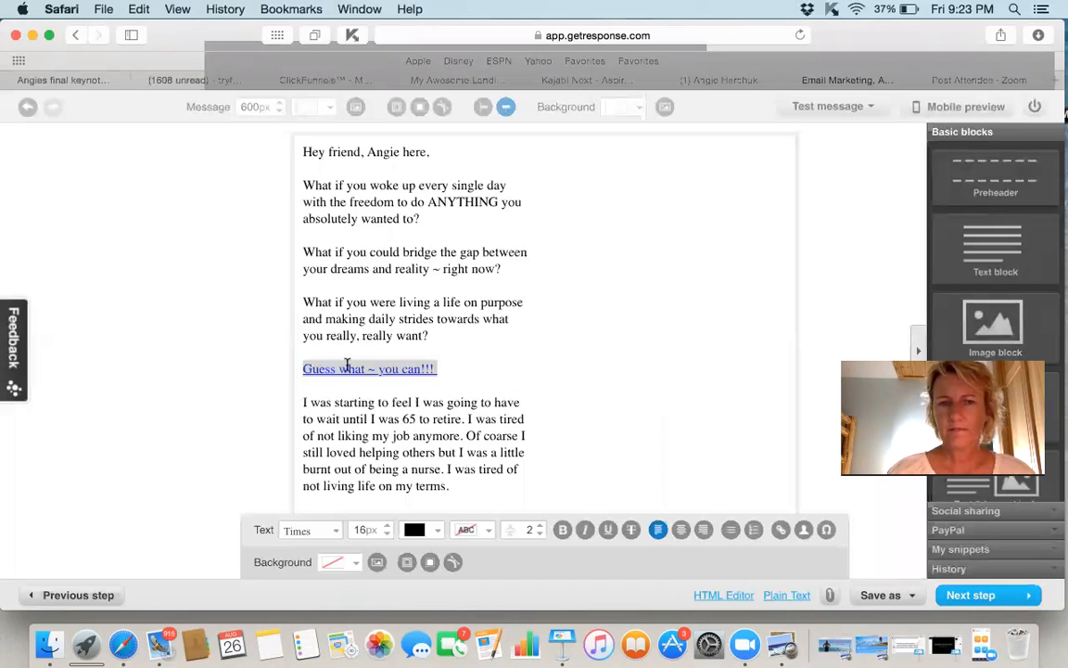
{"action": "left_click", "coordinate": [494, 418]}
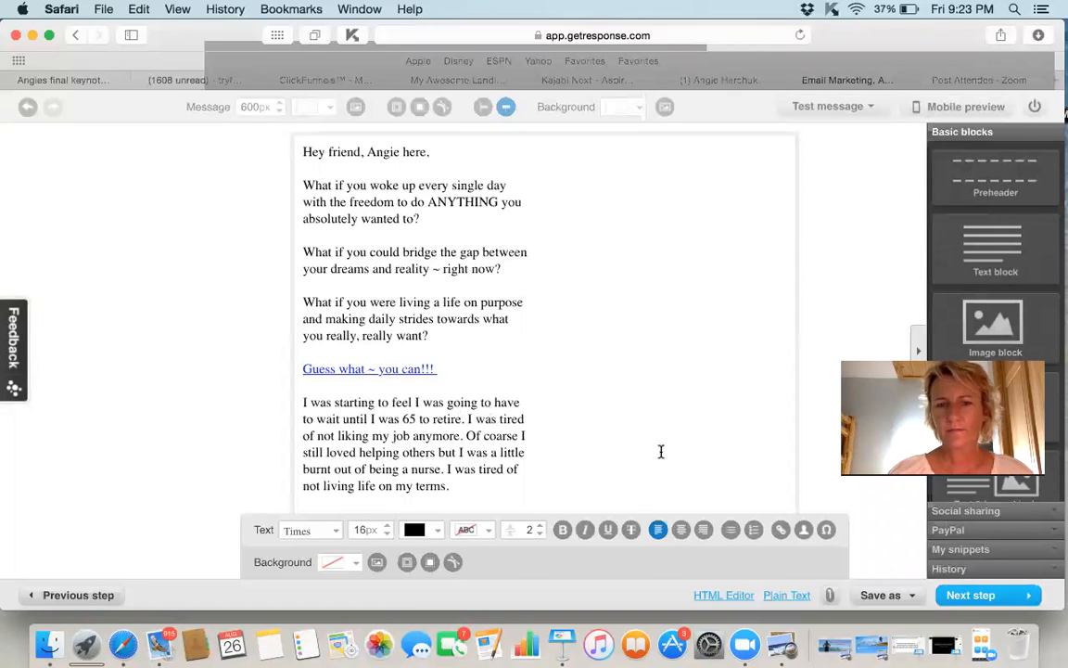
Add an image block below the P.S. line and open its image chooser.
{"action": "left_click", "coordinate": [840, 299]}
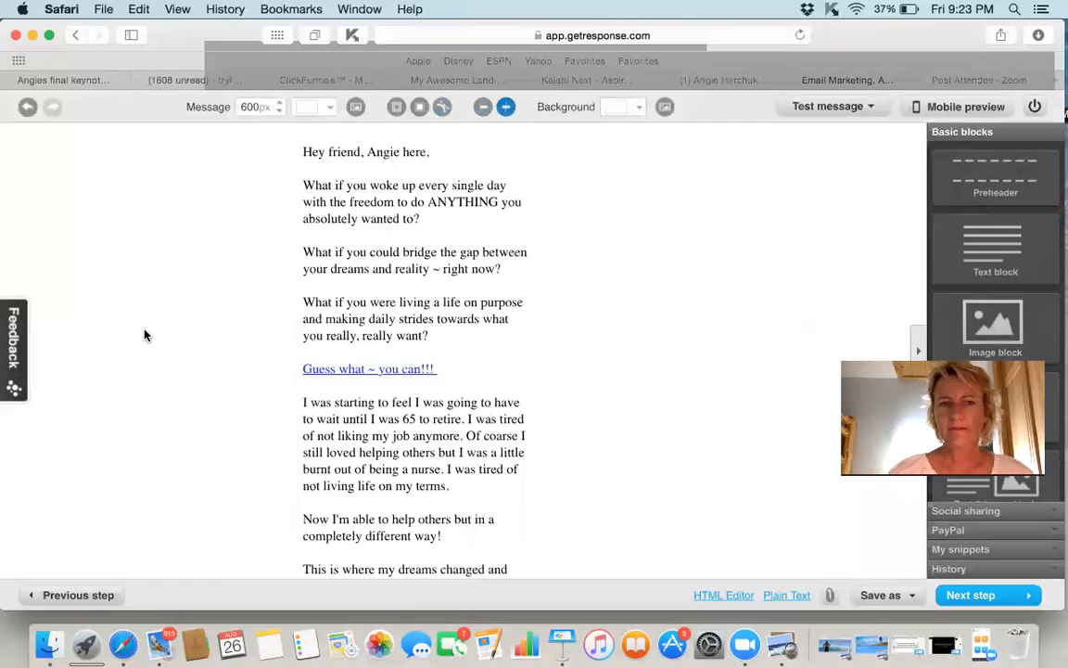
{"action": "scroll", "coordinate": [146, 335], "scroll_direction": "down", "scroll_amount": 5}
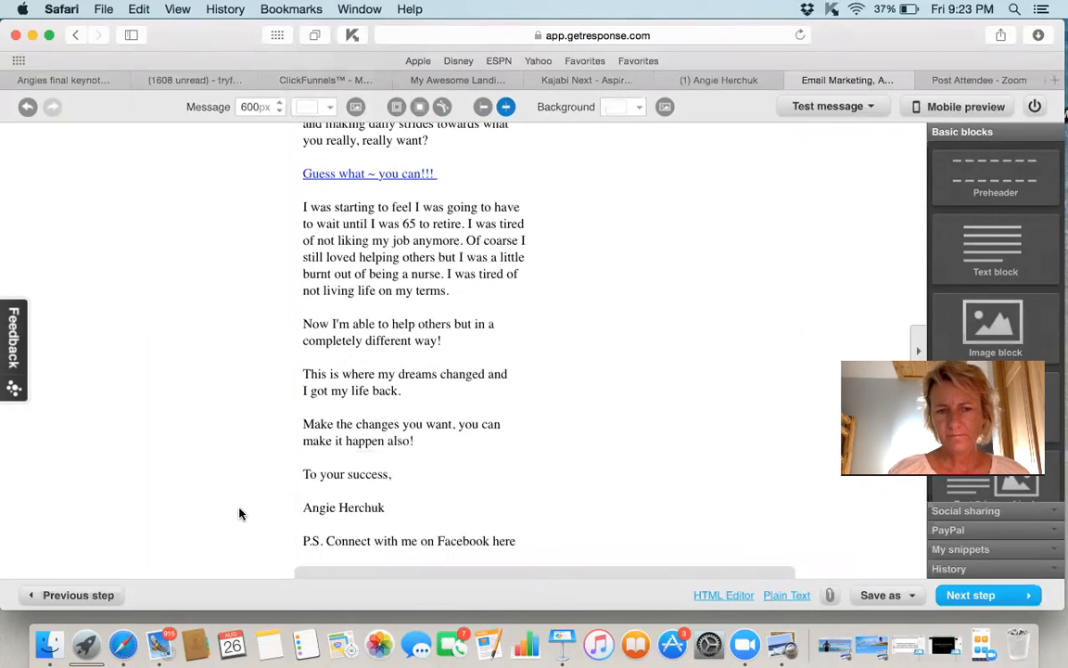
{"action": "scroll", "coordinate": [240, 513], "scroll_direction": "down", "scroll_amount": 3}
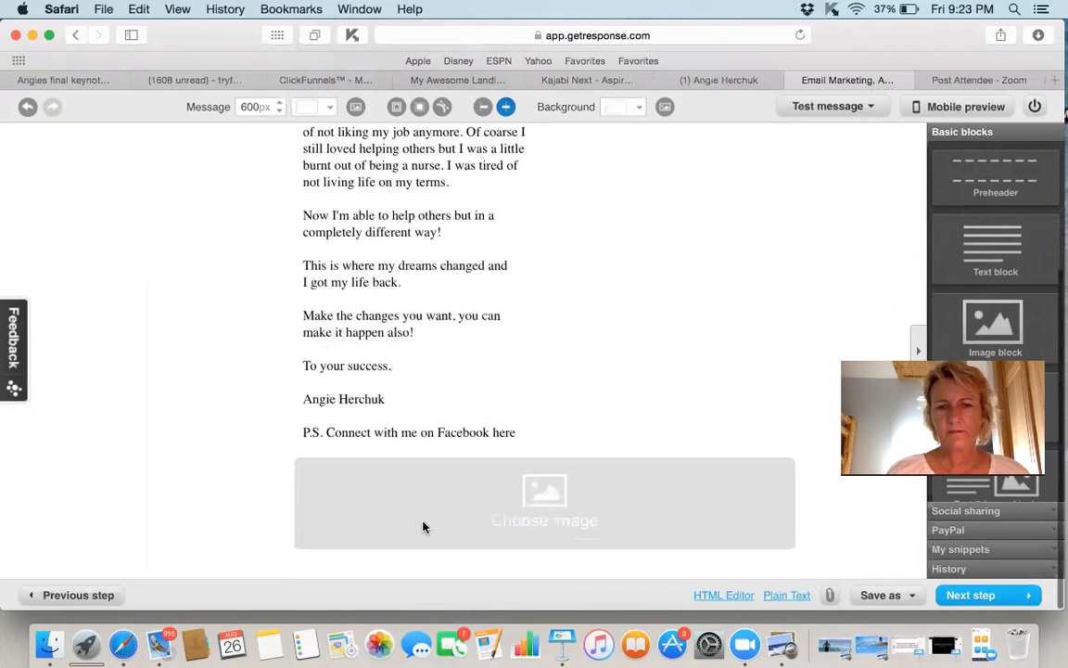
{"action": "left_click", "coordinate": [548, 507]}
{"action": "left_click", "coordinate": [529, 513]}
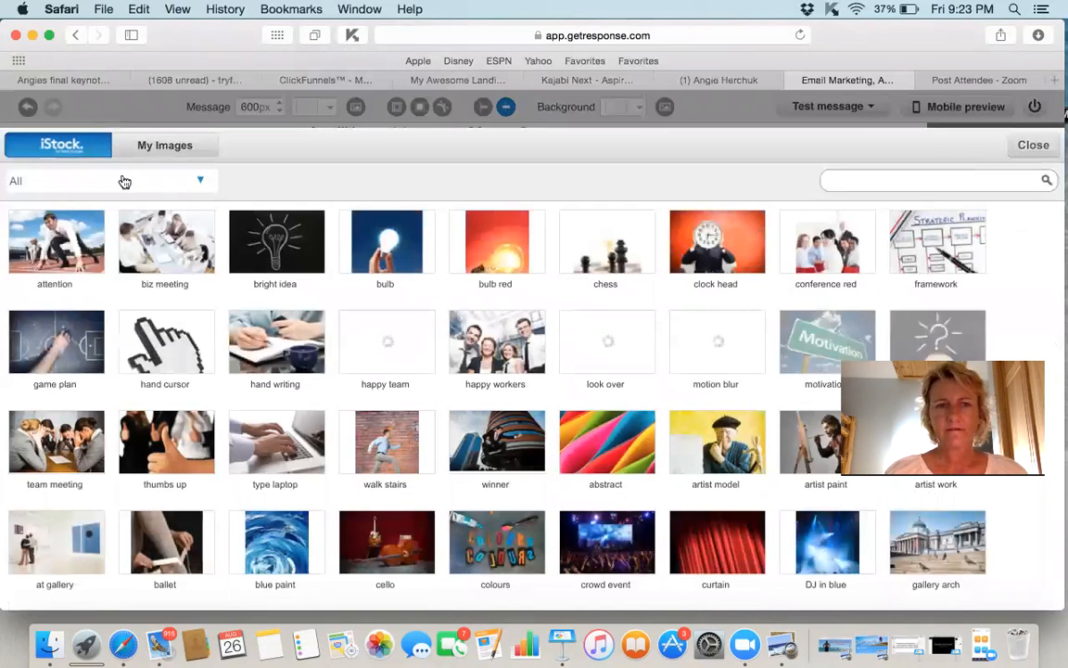
Upload a photo of the woman on the boat from the computer's Photos library and insert it into the image block.
{"action": "left_click", "coordinate": [174, 148]}
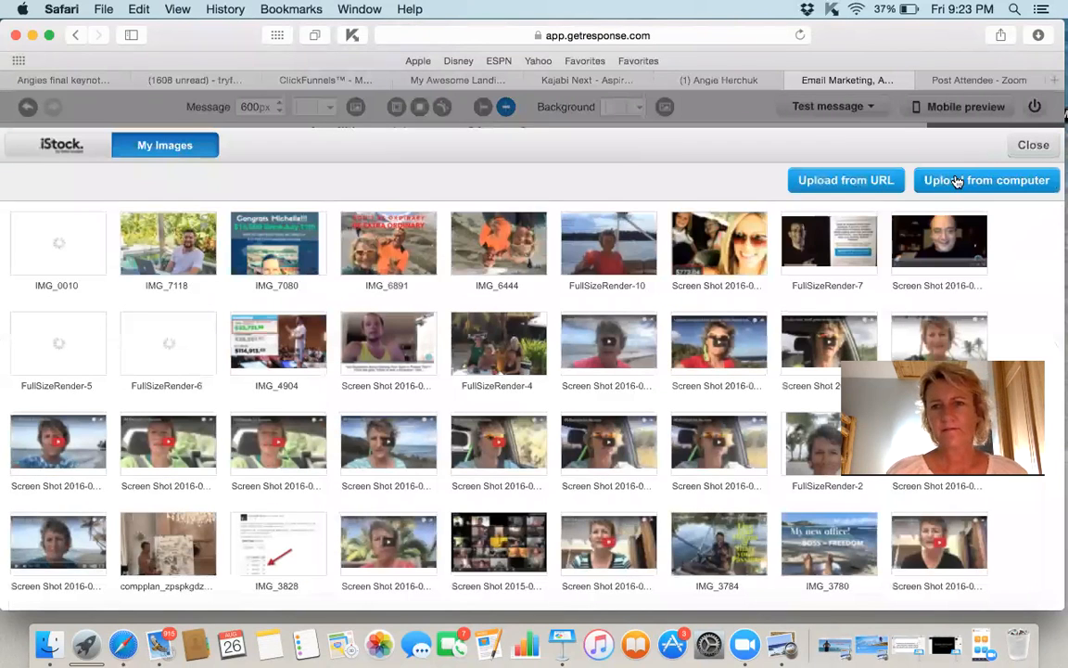
{"action": "left_click", "coordinate": [964, 182]}
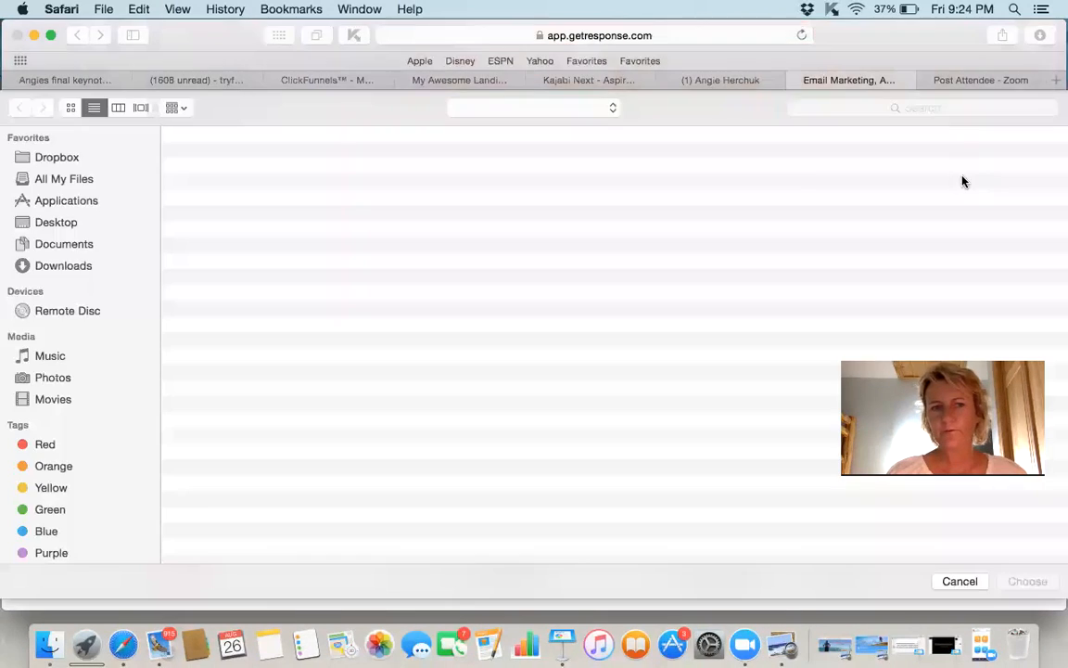
{"action": "left_click", "coordinate": [46, 377]}
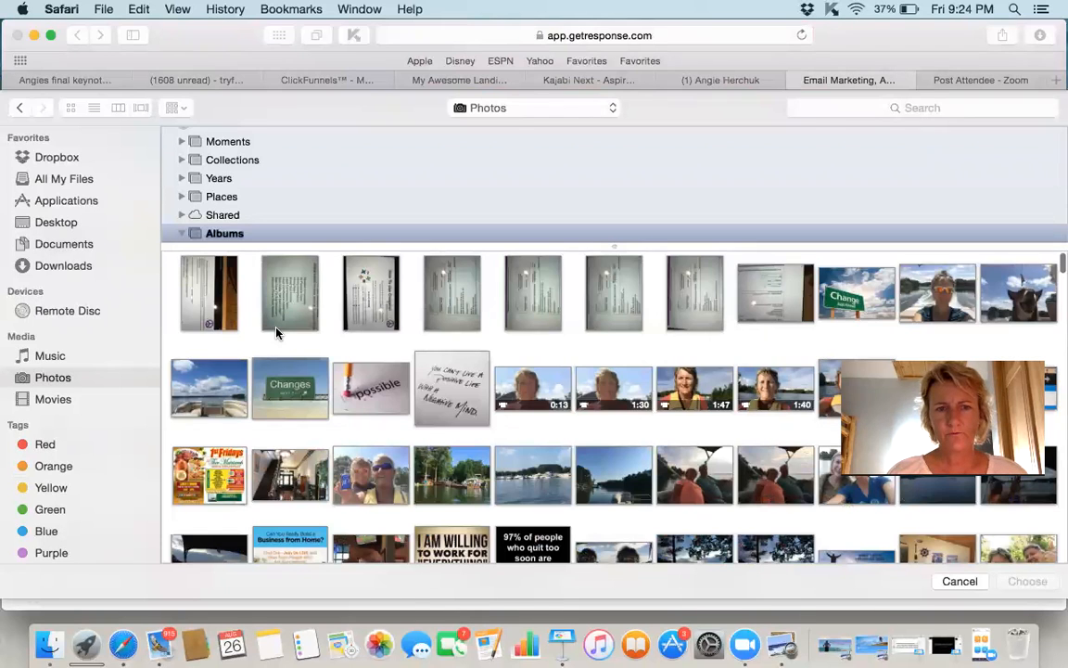
{"action": "left_click", "coordinate": [931, 299]}
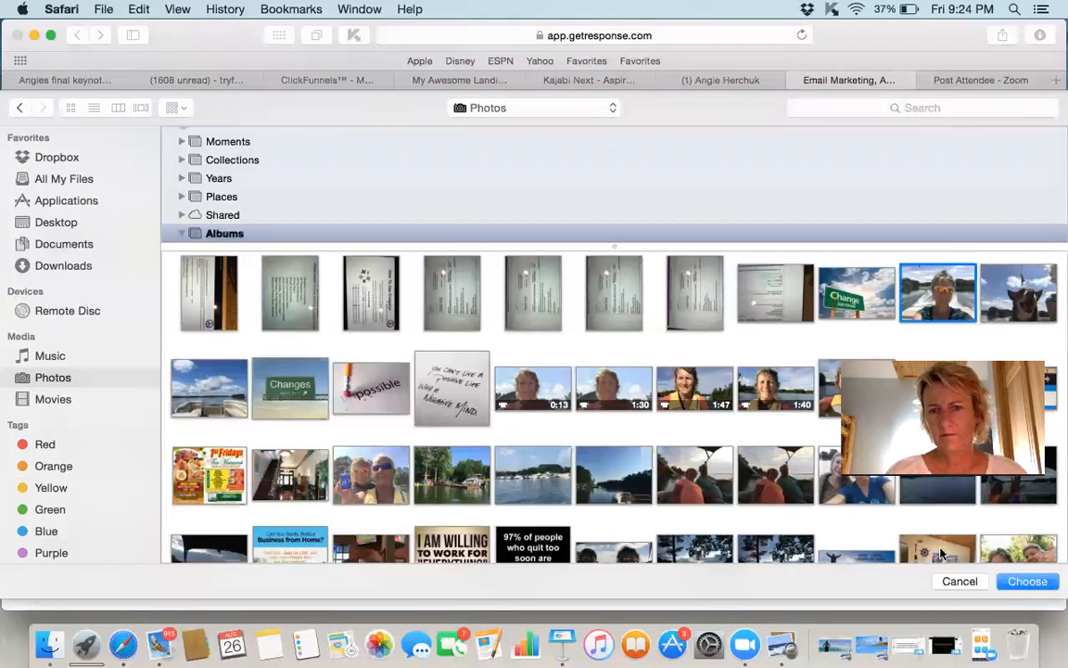
{"action": "left_click", "coordinate": [1028, 582]}
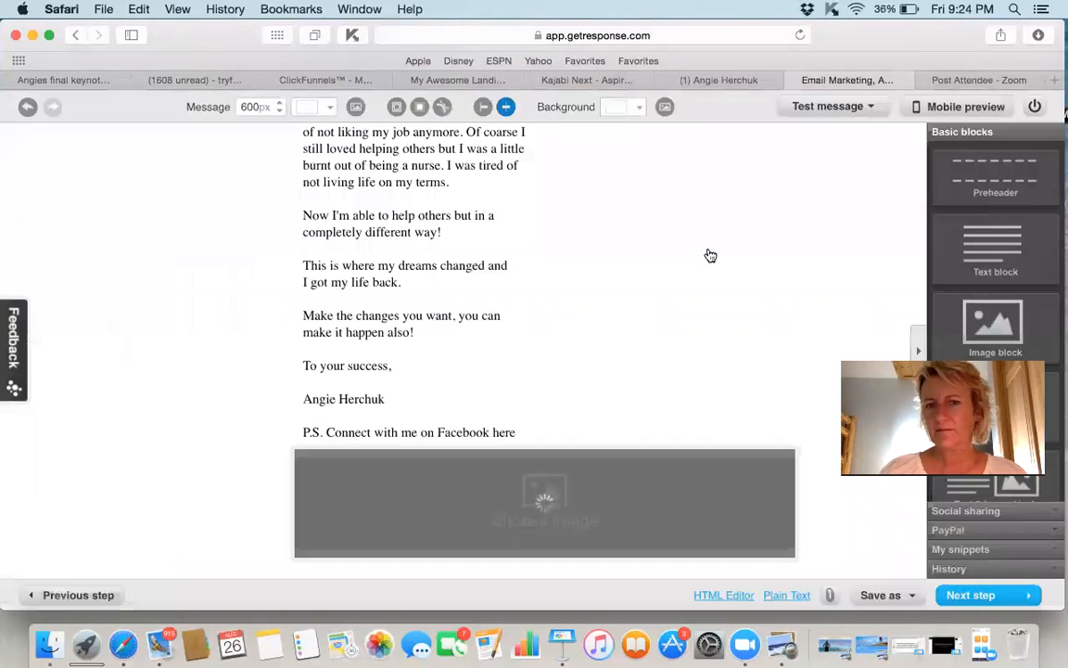
{"action": "left_click", "coordinate": [710, 255]}
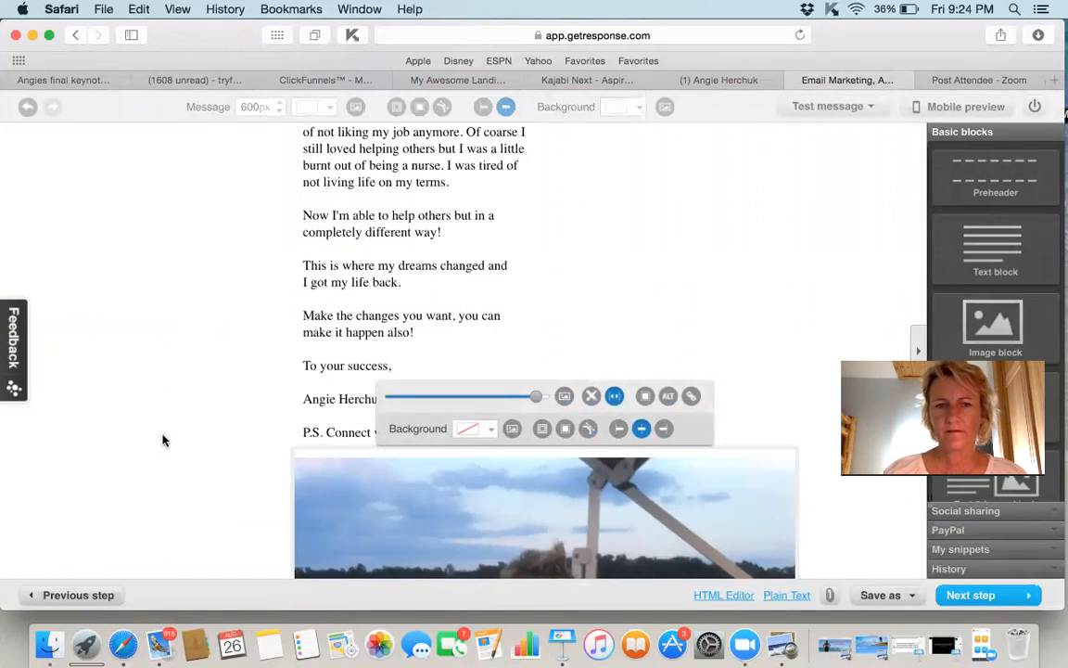
Shrink the inserted boat photo to about half the width of its image block.
{"action": "left_click", "coordinate": [231, 457]}
{"action": "scroll", "coordinate": [231, 457], "scroll_direction": "down", "scroll_amount": 2}
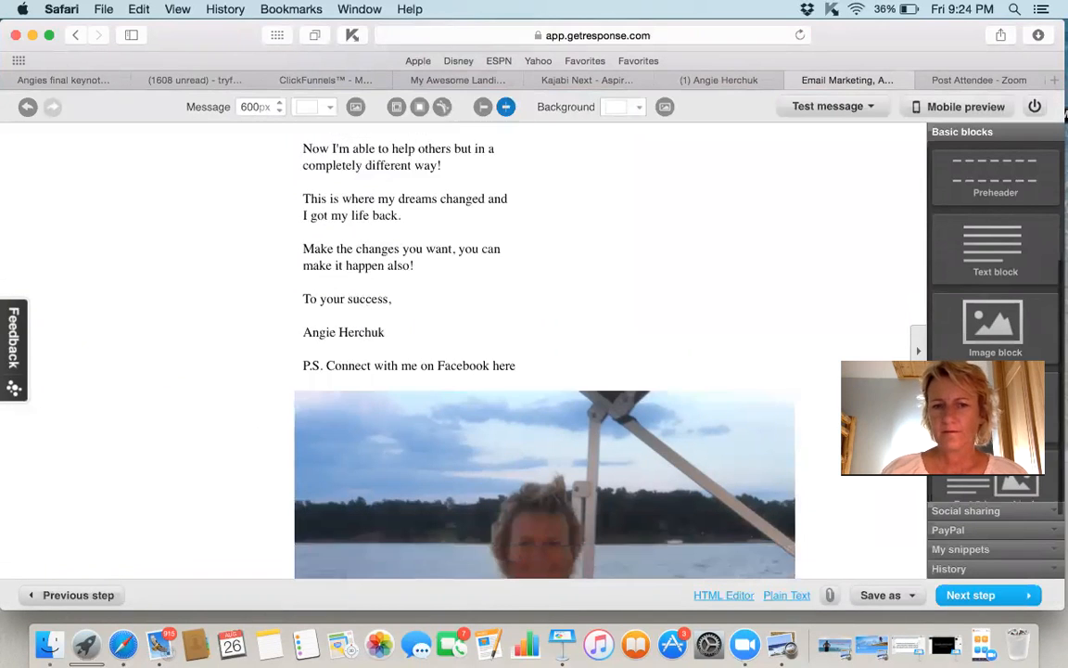
{"action": "scroll", "coordinate": [463, 438], "scroll_direction": "down", "scroll_amount": 3}
{"action": "left_click", "coordinate": [562, 371]}
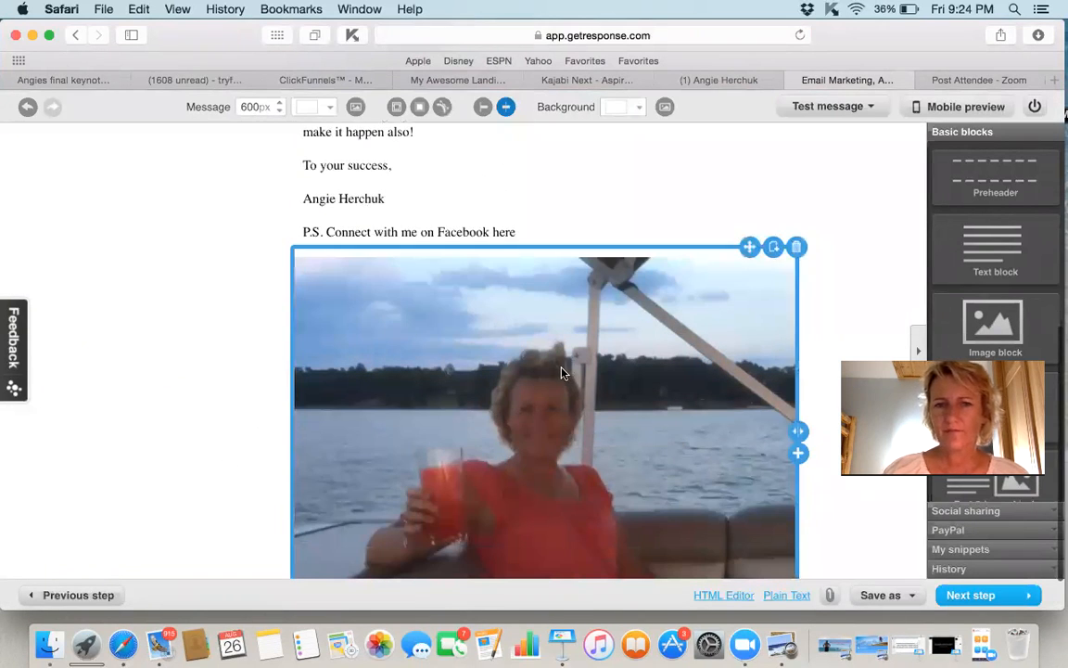
{"action": "left_click", "coordinate": [561, 371]}
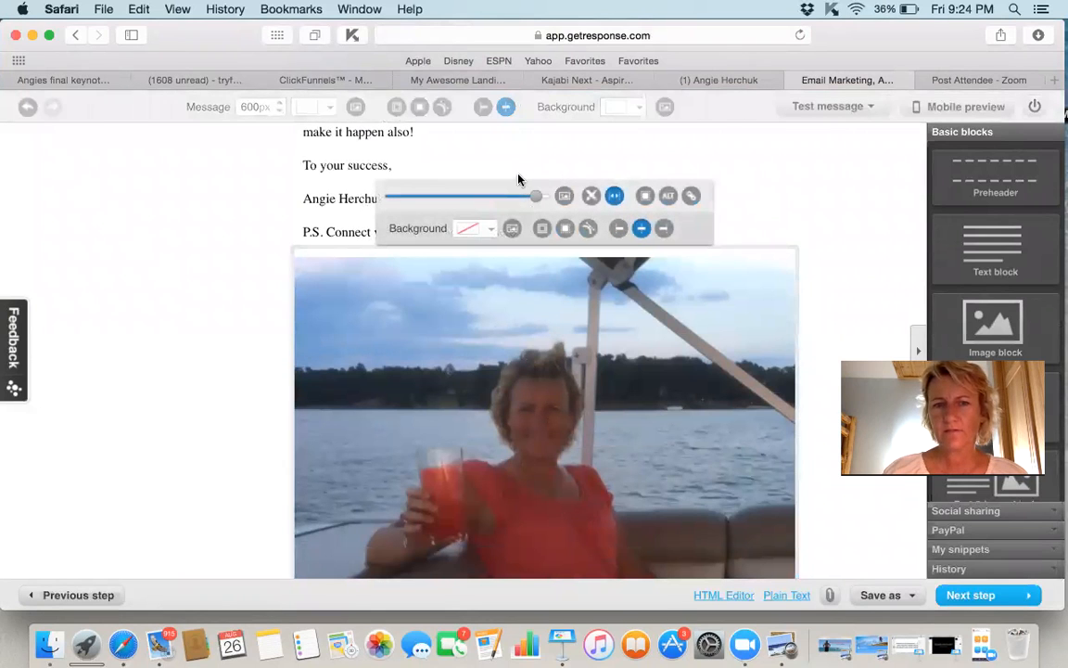
{"action": "left_click_drag", "start_coordinate": [536, 201], "coordinate": [460, 204]}
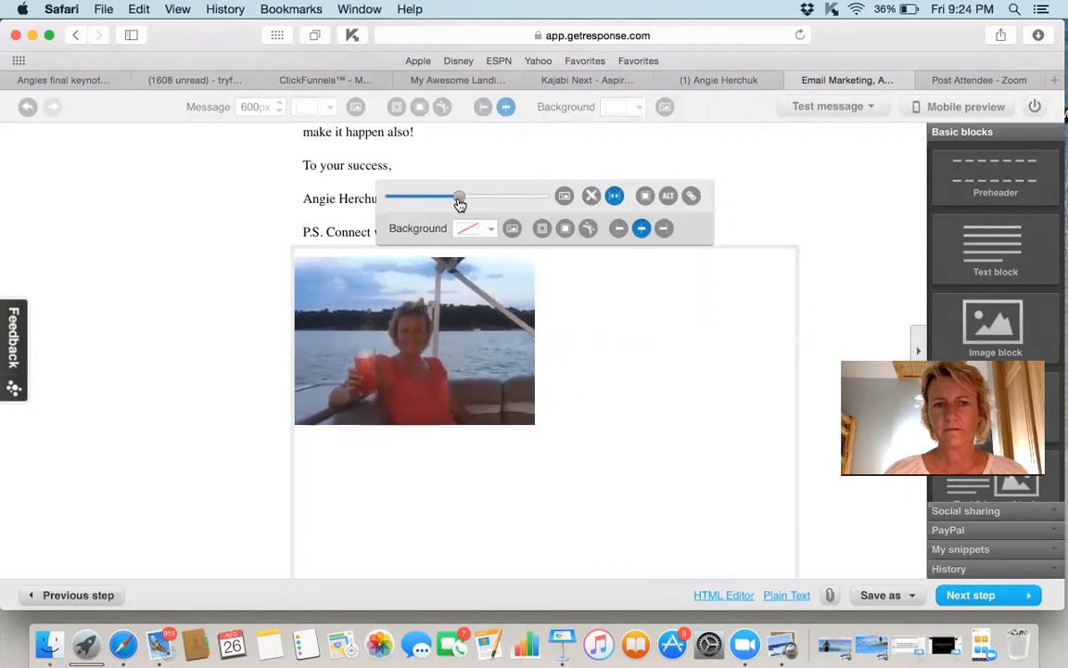
{"action": "left_click", "coordinate": [226, 267]}
Reduce the image block's height to about 227 px so it fits closely around the smaller photo.
{"action": "scroll", "coordinate": [225, 267], "scroll_direction": "down", "scroll_amount": 1}
{"action": "scroll", "coordinate": [464, 343], "scroll_direction": "down", "scroll_amount": 1}
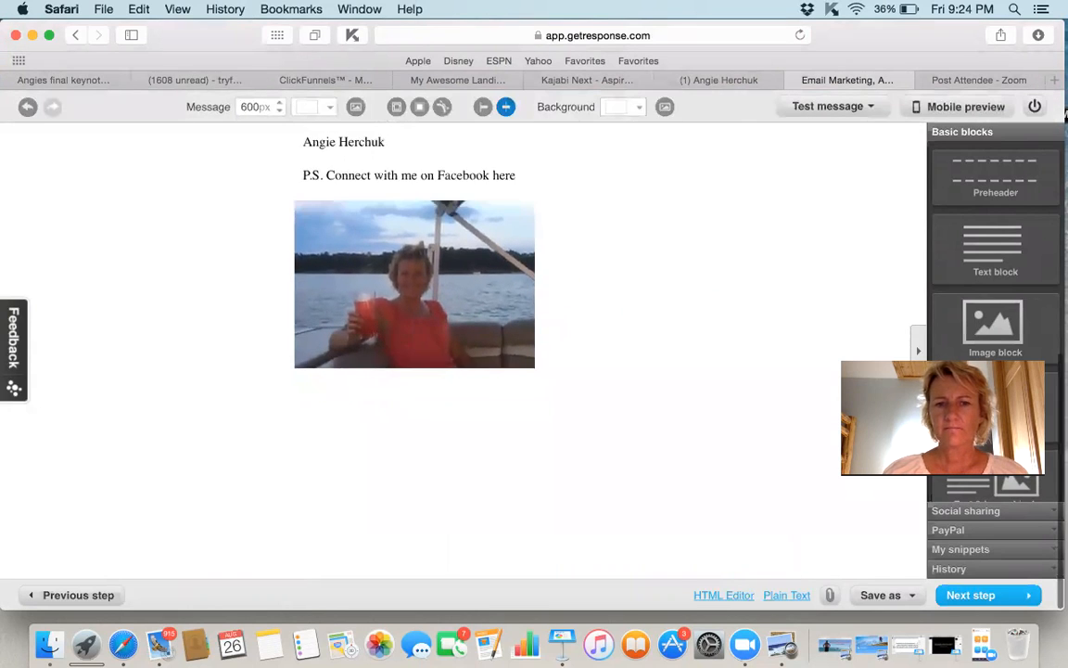
{"action": "left_click_drag", "start_coordinate": [525, 553], "coordinate": [530, 382]}
{"action": "scroll", "coordinate": [530, 381], "scroll_direction": "up", "scroll_amount": 3}
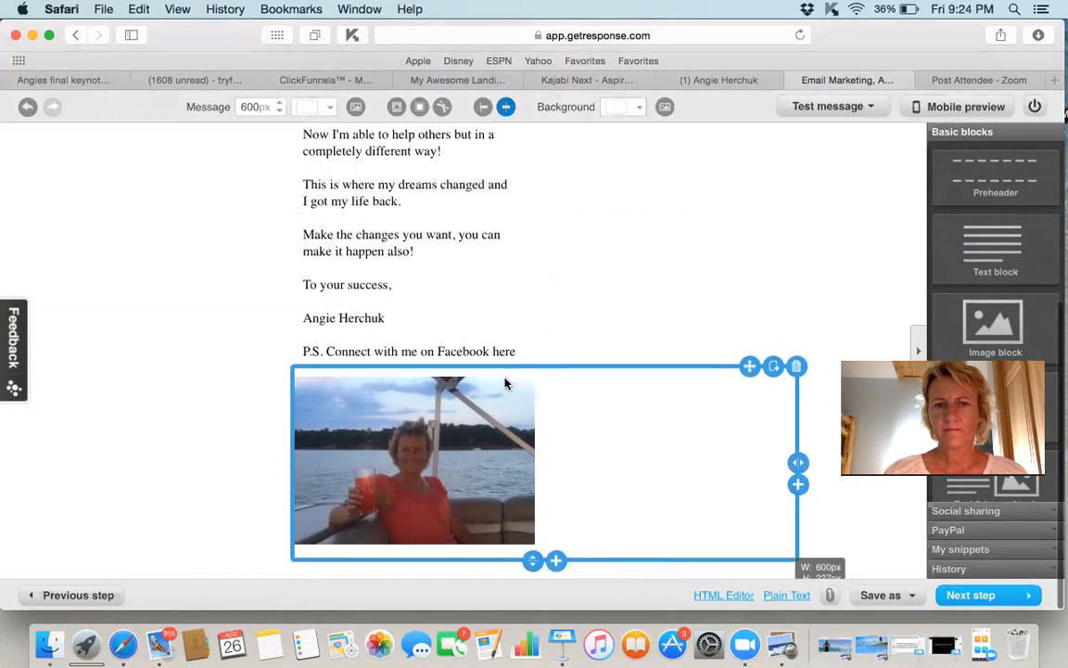
{"action": "left_click", "coordinate": [436, 473]}
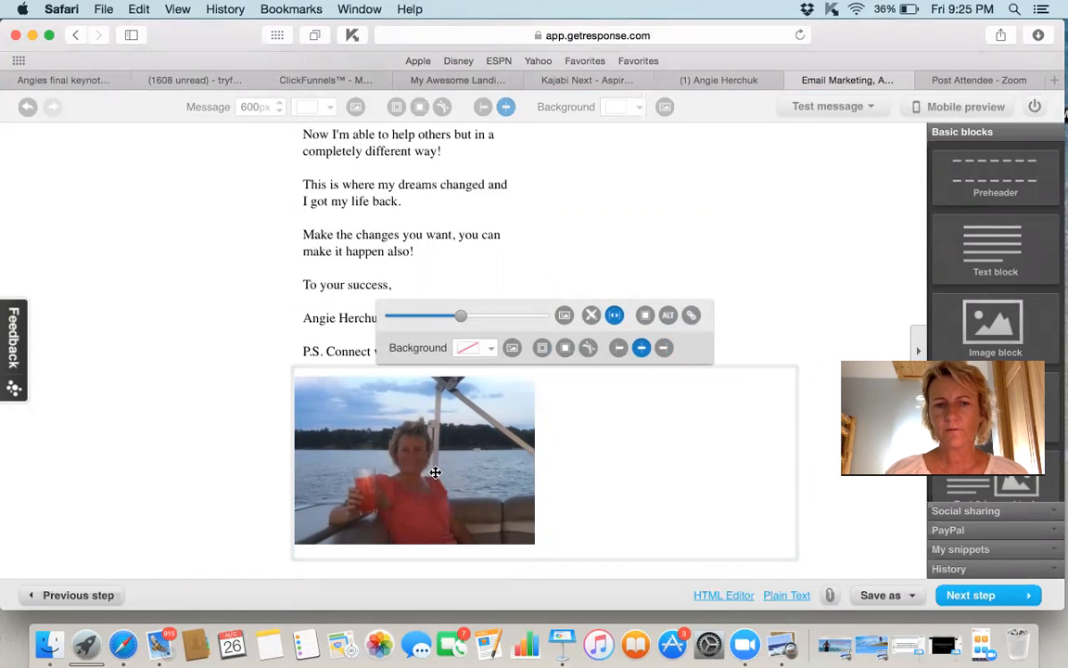
{"action": "left_click", "coordinate": [263, 397]}
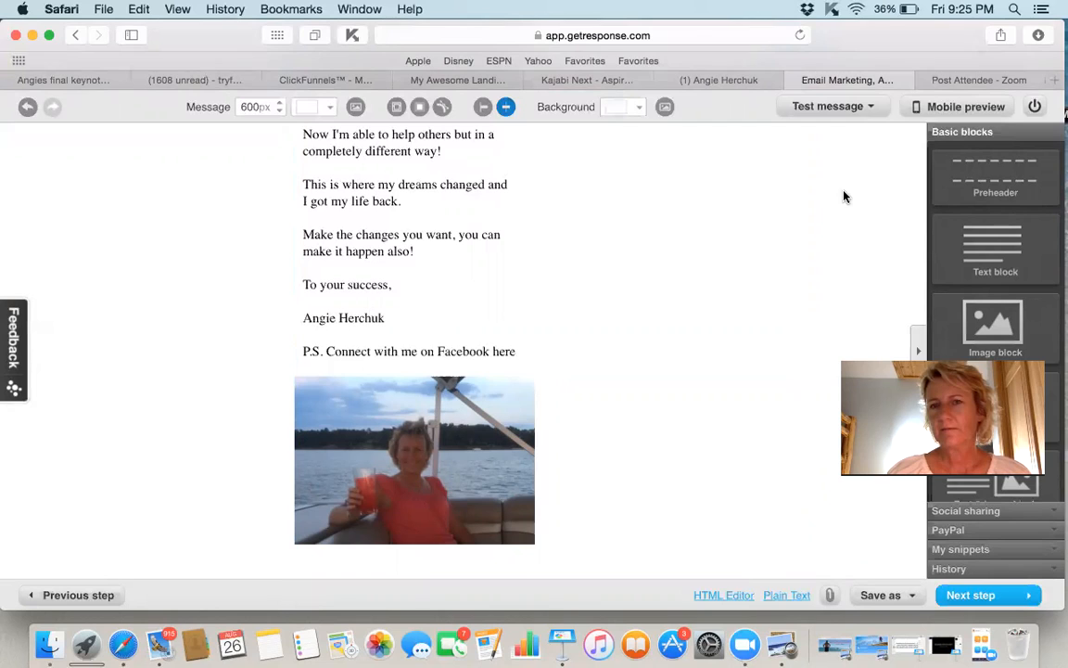
Check the newsletter's SpamScore results and close the report.
{"action": "left_click", "coordinate": [865, 109]}
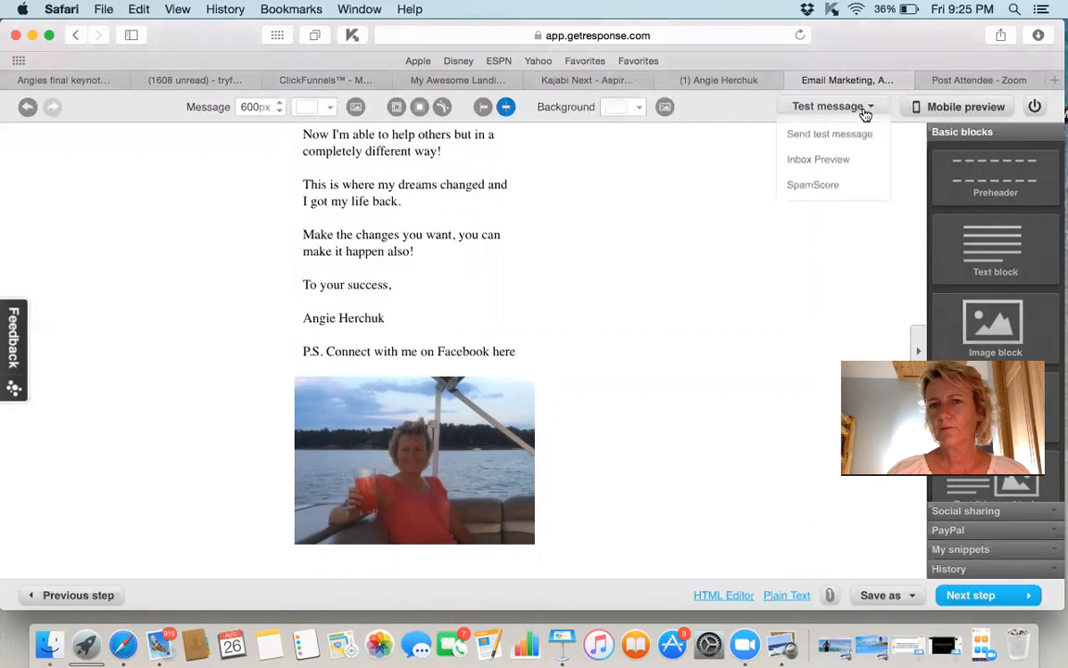
{"action": "left_click", "coordinate": [818, 189]}
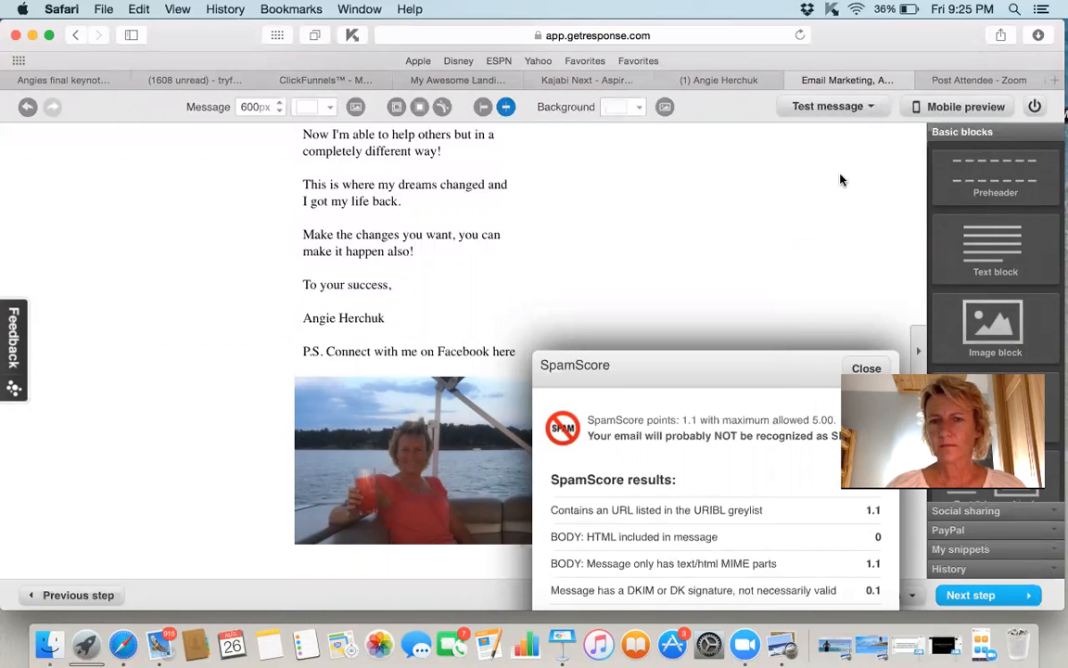
{"action": "left_click", "coordinate": [878, 371]}
{"action": "left_click", "coordinate": [872, 107]}
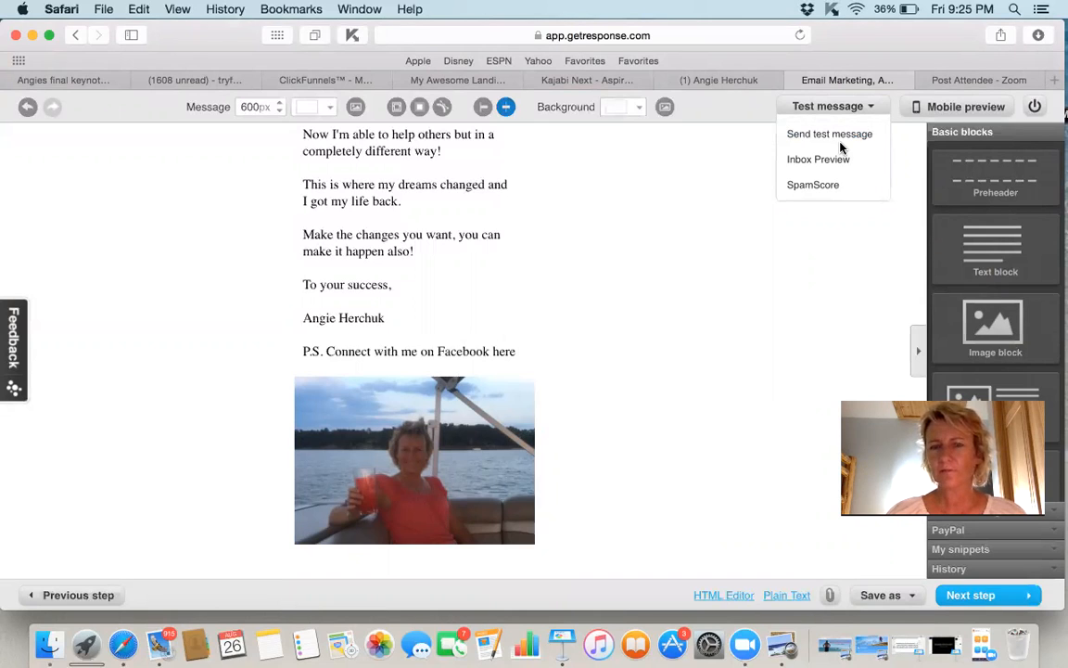
{"action": "left_click", "coordinate": [843, 135]}
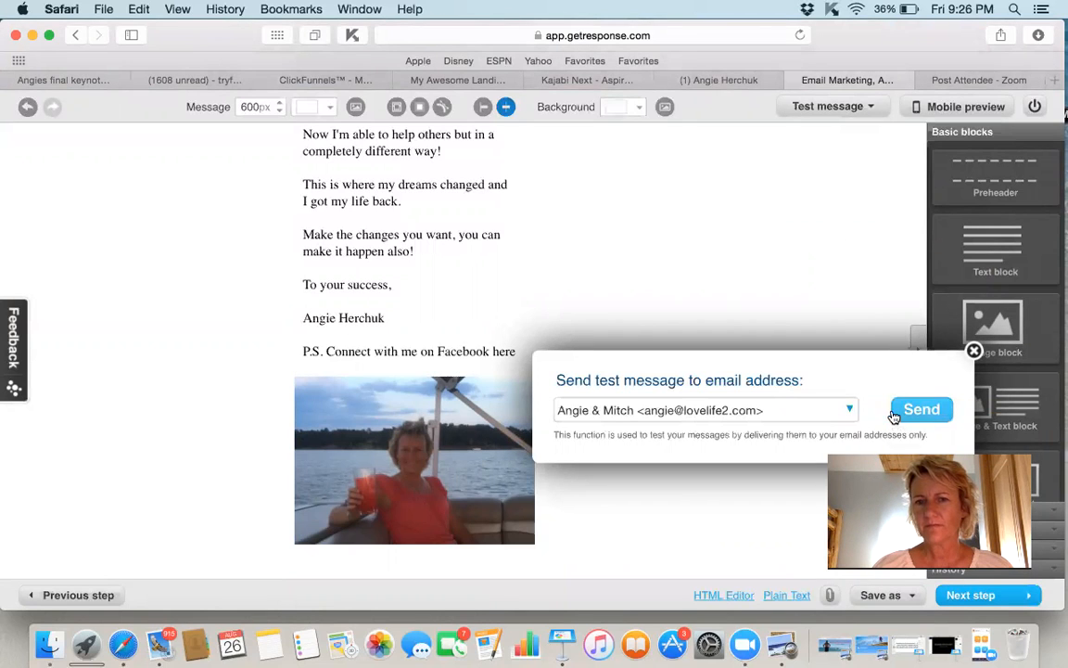
{"action": "left_click", "coordinate": [846, 413]}
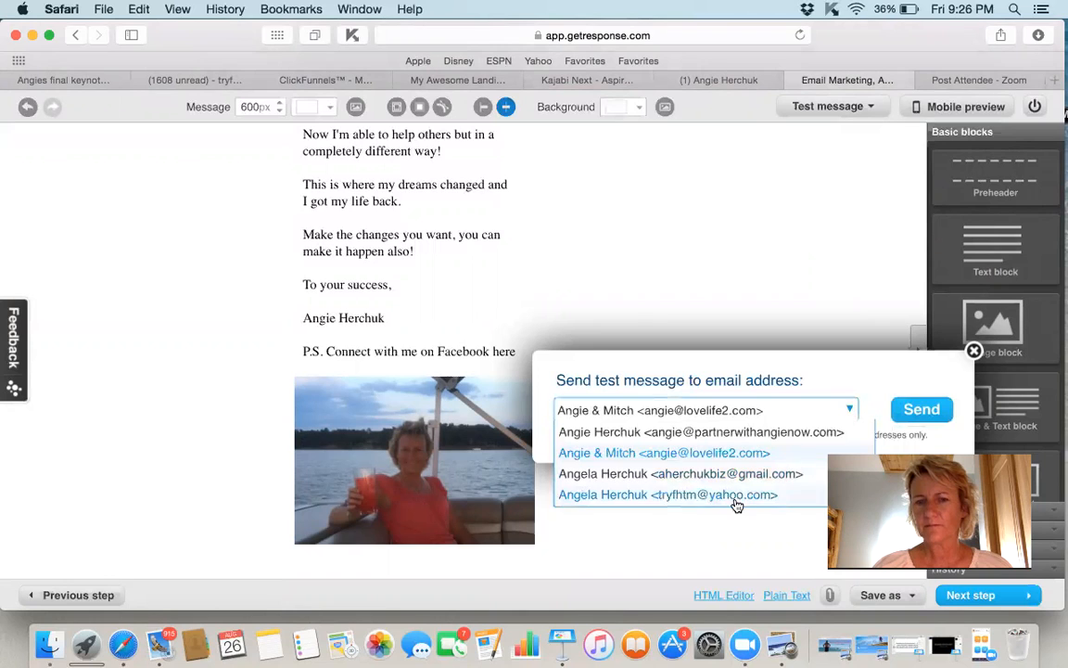
{"action": "left_click", "coordinate": [739, 496]}
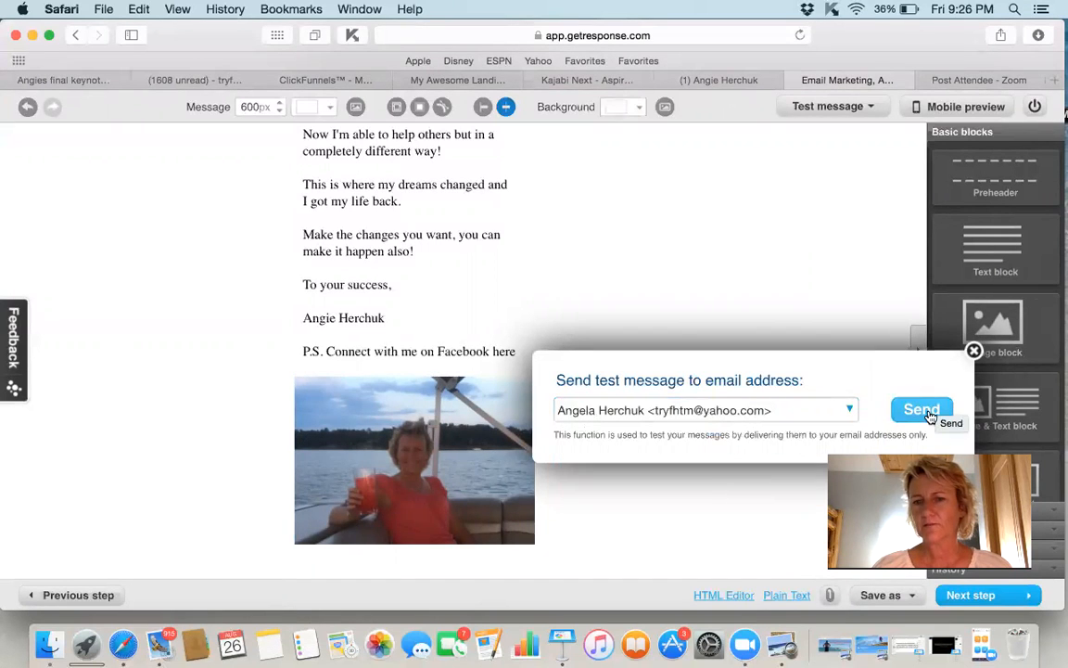
{"action": "left_click", "coordinate": [974, 350]}
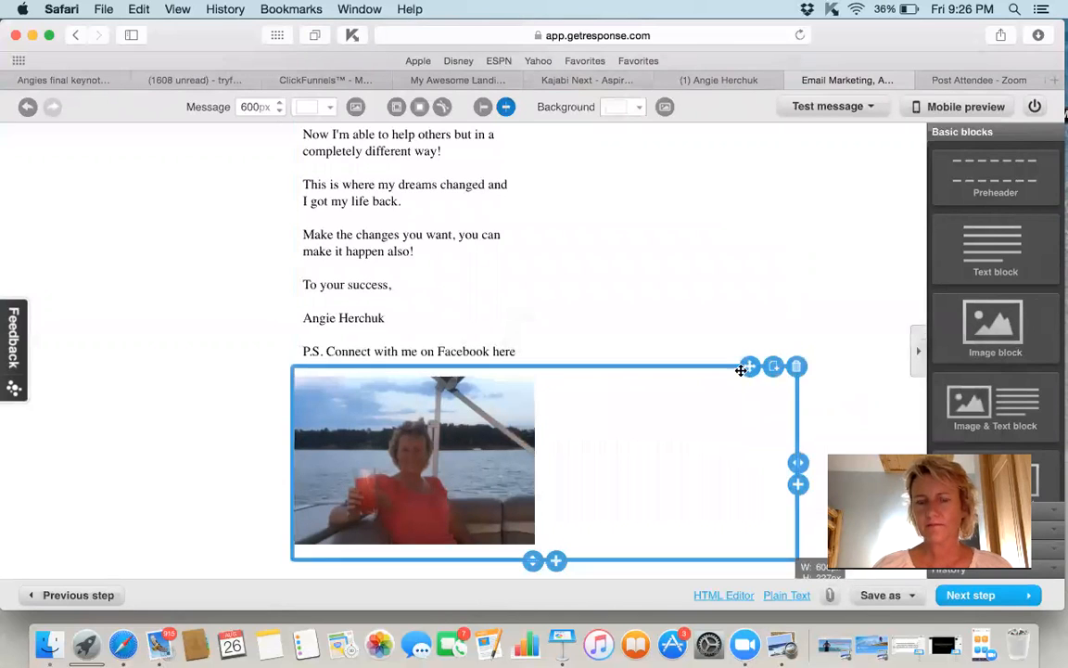
{"action": "left_click", "coordinate": [855, 102]}
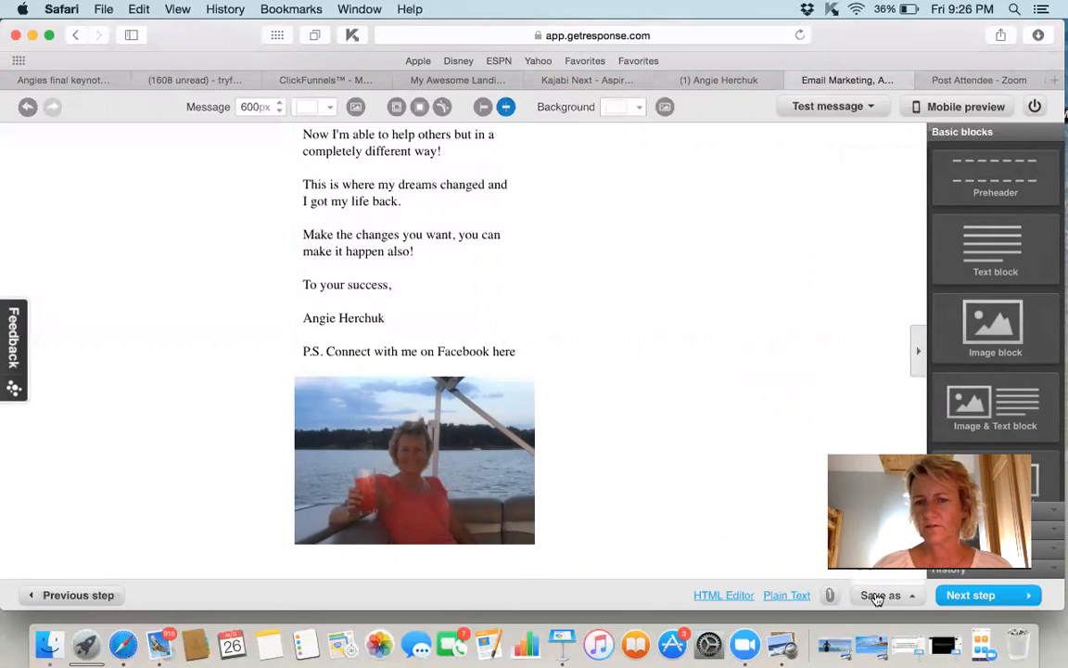
Include the 1stleads campaign as the newsletter's recipients and continue to the message summary.
{"action": "left_click", "coordinate": [974, 598]}
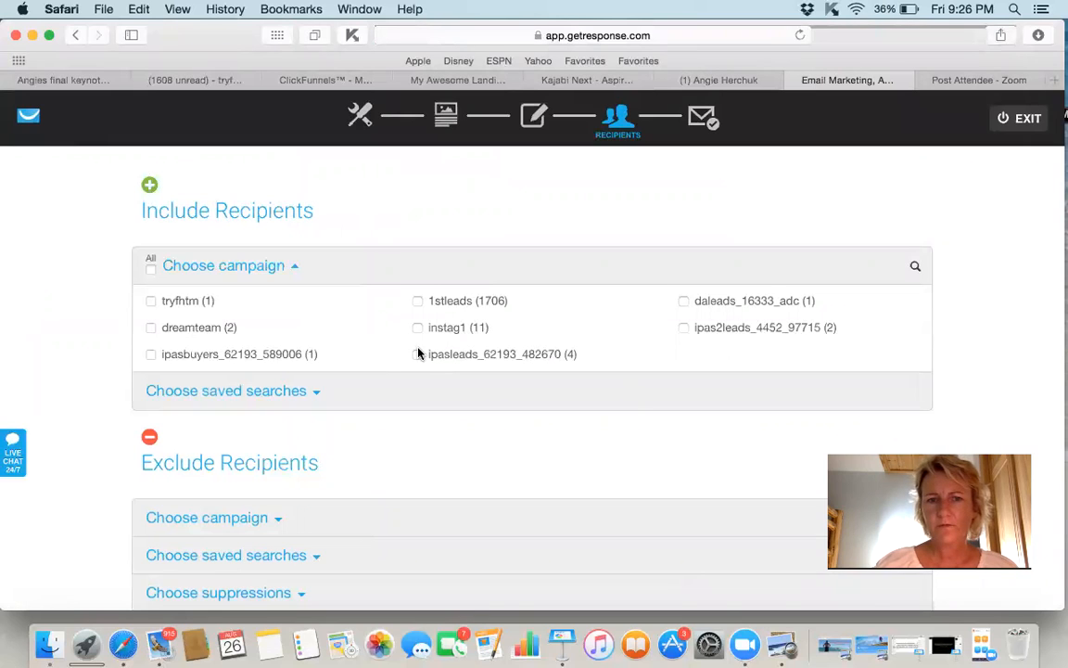
{"action": "left_click", "coordinate": [422, 307]}
{"action": "scroll", "coordinate": [1064, 115], "scroll_direction": "down", "scroll_amount": 1}
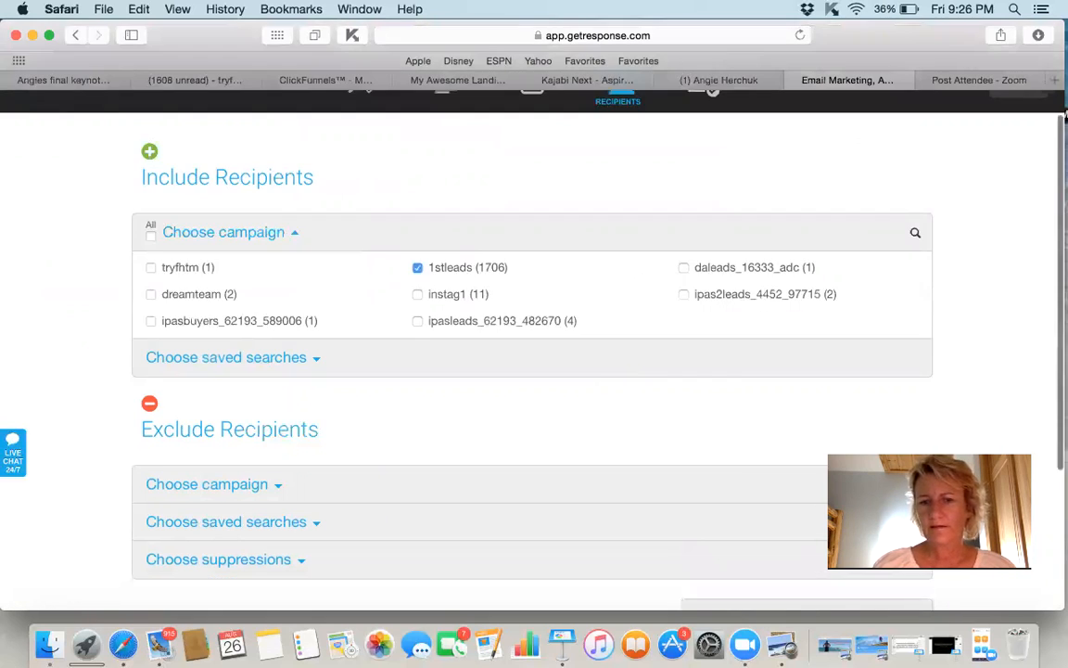
{"action": "scroll", "coordinate": [1064, 115], "scroll_direction": "down", "scroll_amount": 5}
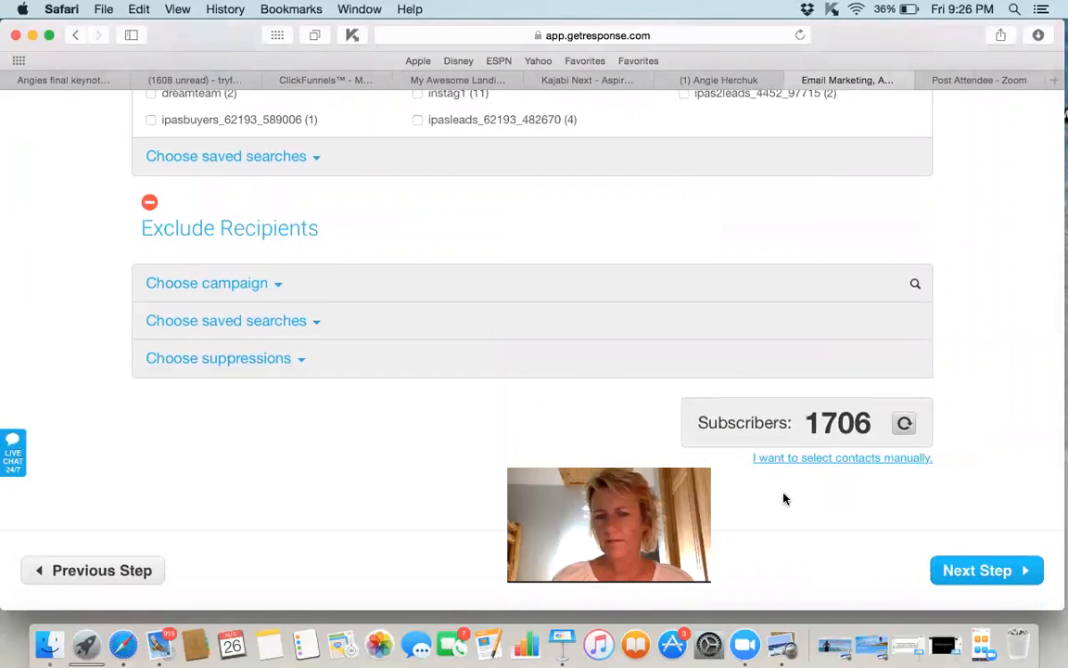
{"action": "left_click", "coordinate": [999, 569]}
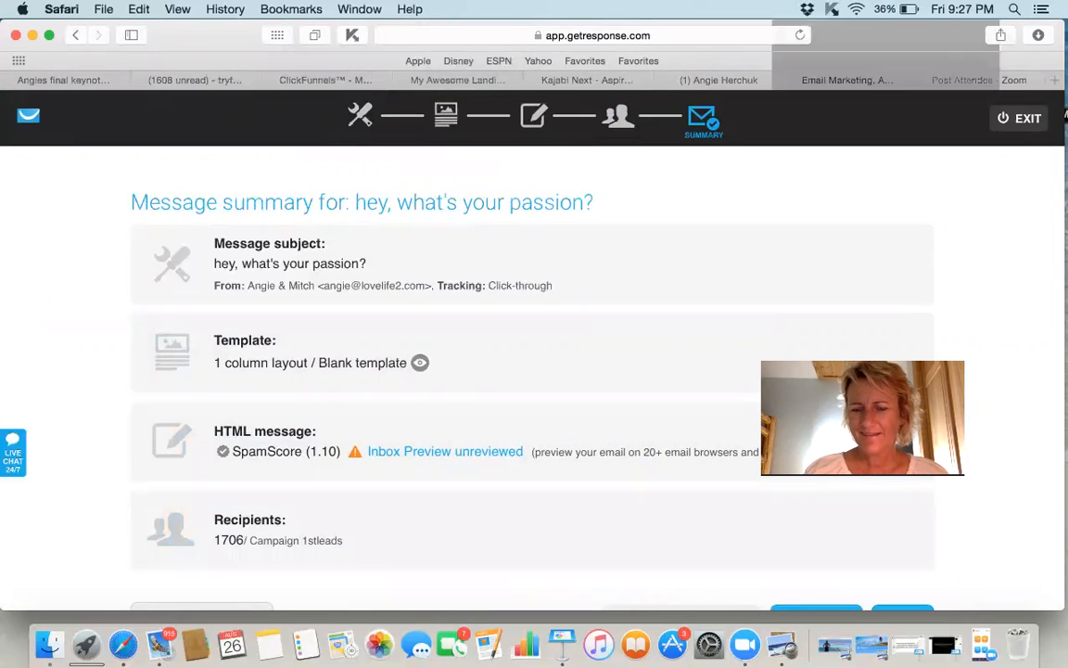
Review the message summary and open the newsletter's delivery scheduling settings.
{"action": "scroll", "coordinate": [973, 528], "scroll_direction": "down", "scroll_amount": 1}
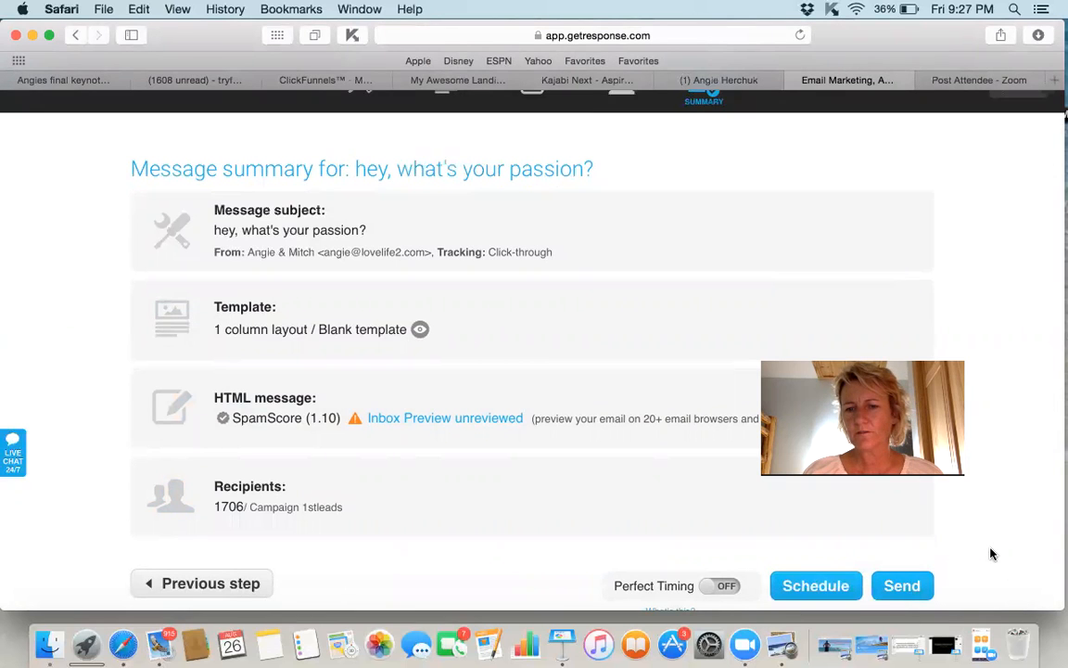
{"action": "scroll", "coordinate": [965, 563], "scroll_direction": "down", "scroll_amount": 1}
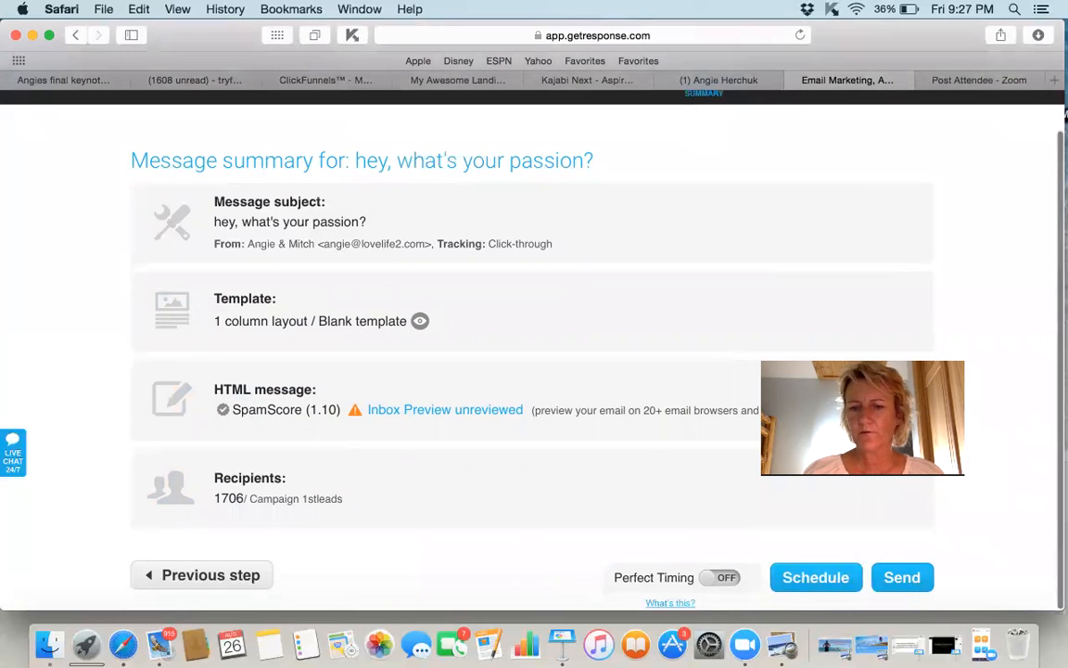
{"action": "left_click", "coordinate": [834, 581]}
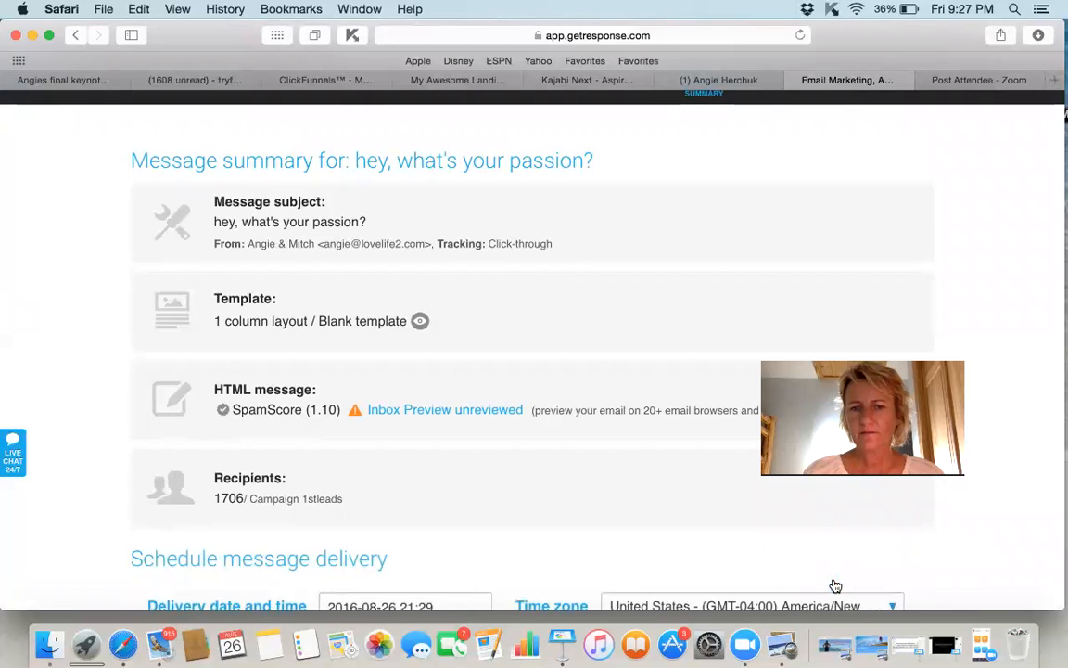
{"action": "scroll", "coordinate": [513, 526], "scroll_direction": "down", "scroll_amount": 5}
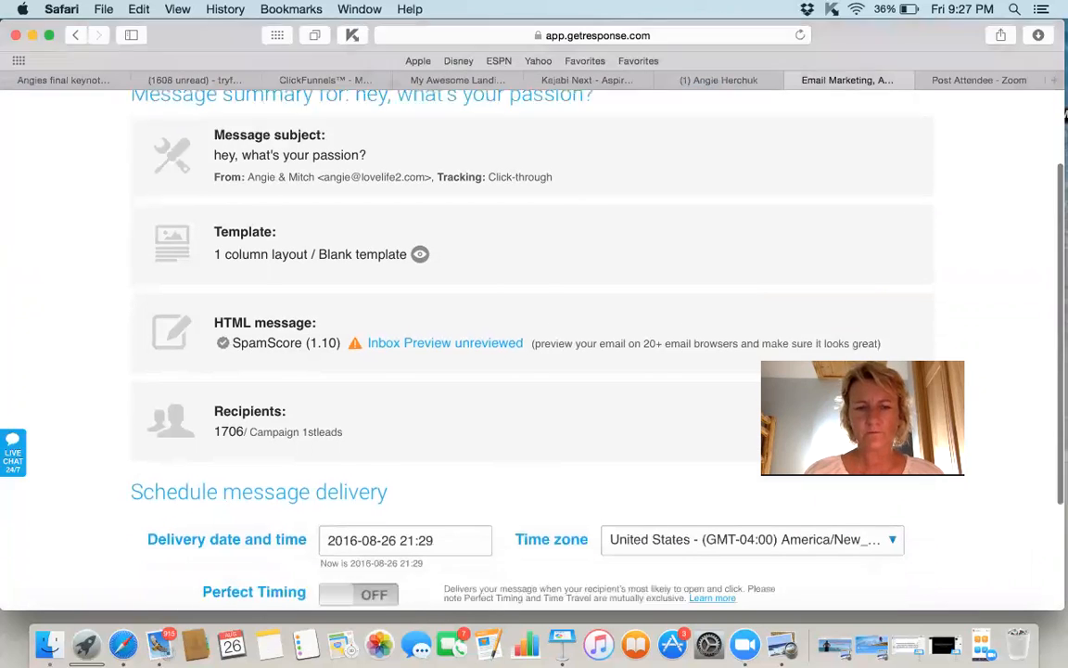